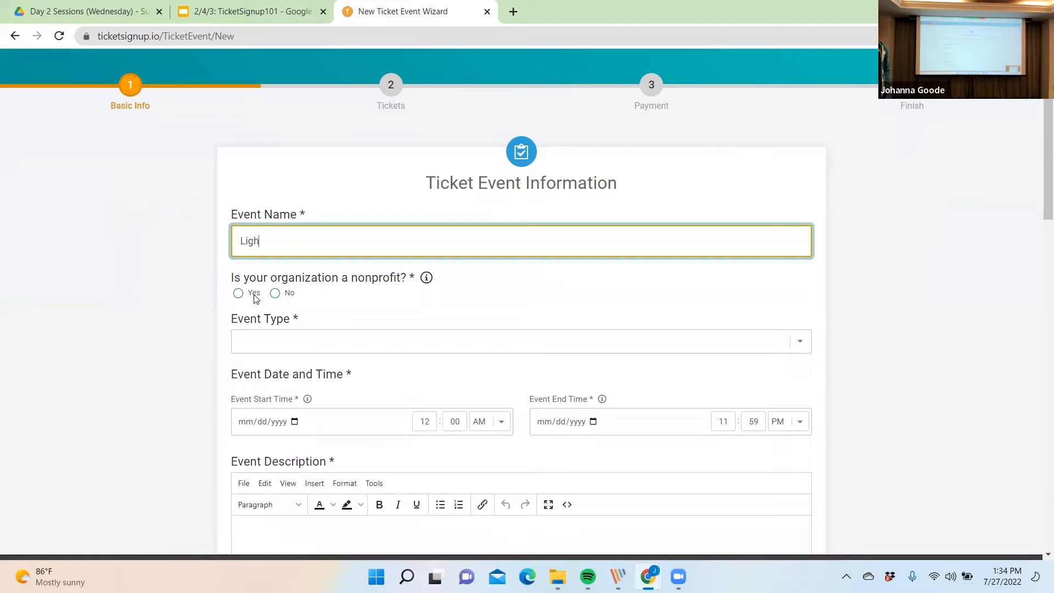
- Name the nonprofit organization's event Lighthouse Tour and set its event type to Tour
text(ouse Tour)
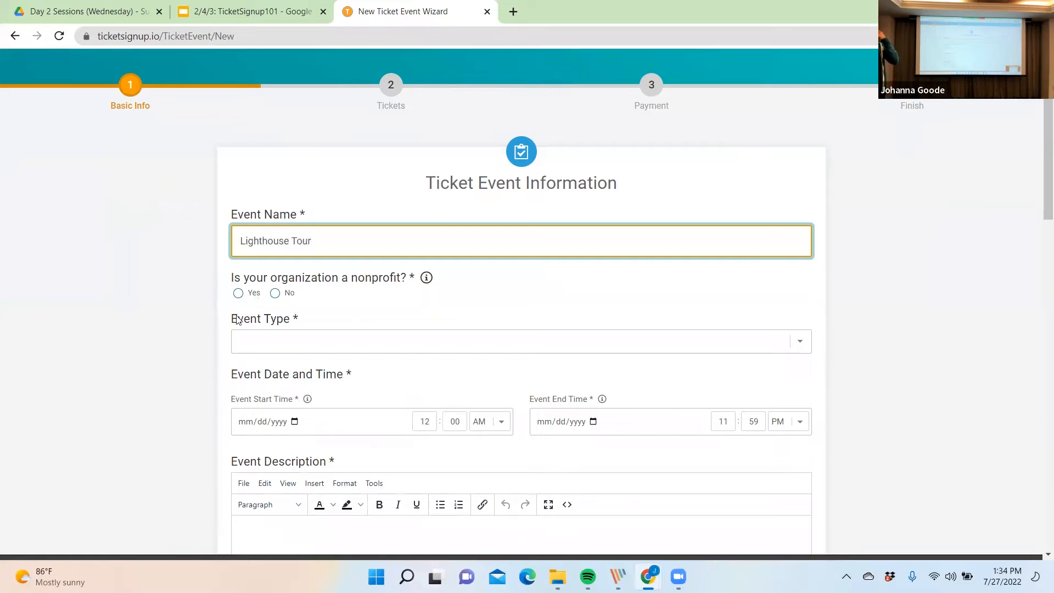
click(239, 293)
click(239, 293)
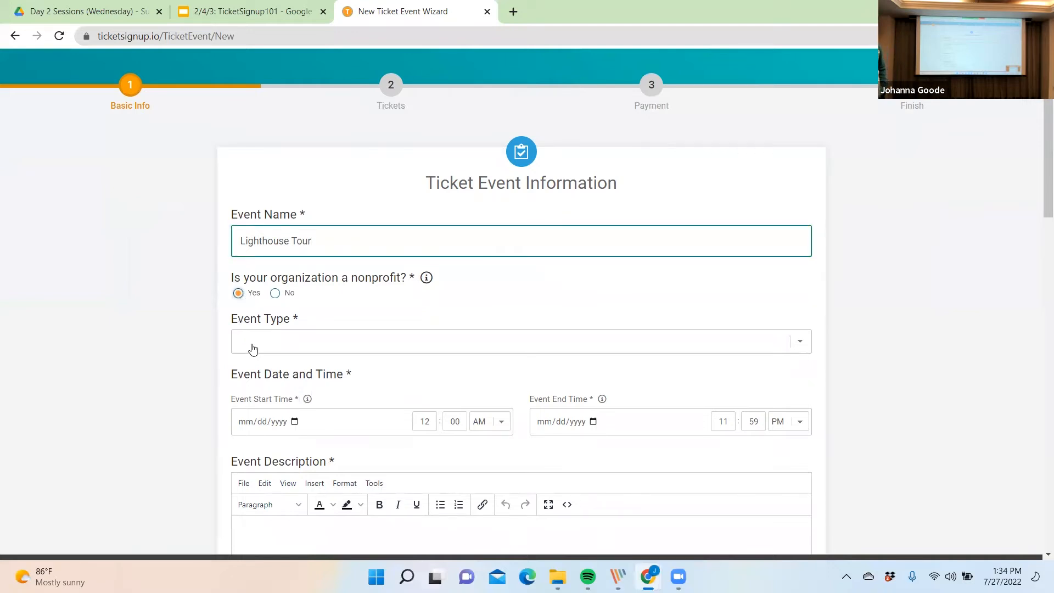
click(252, 347)
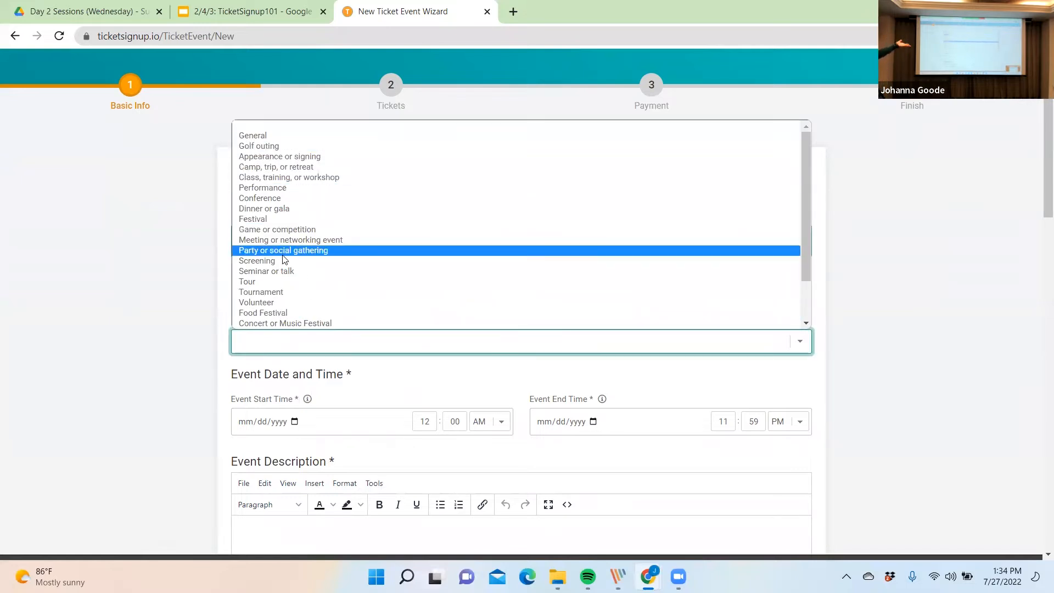
click(276, 281)
- Set both the event start date and the event end date to 09/08/2022
scroll(188, 292, down, 2)
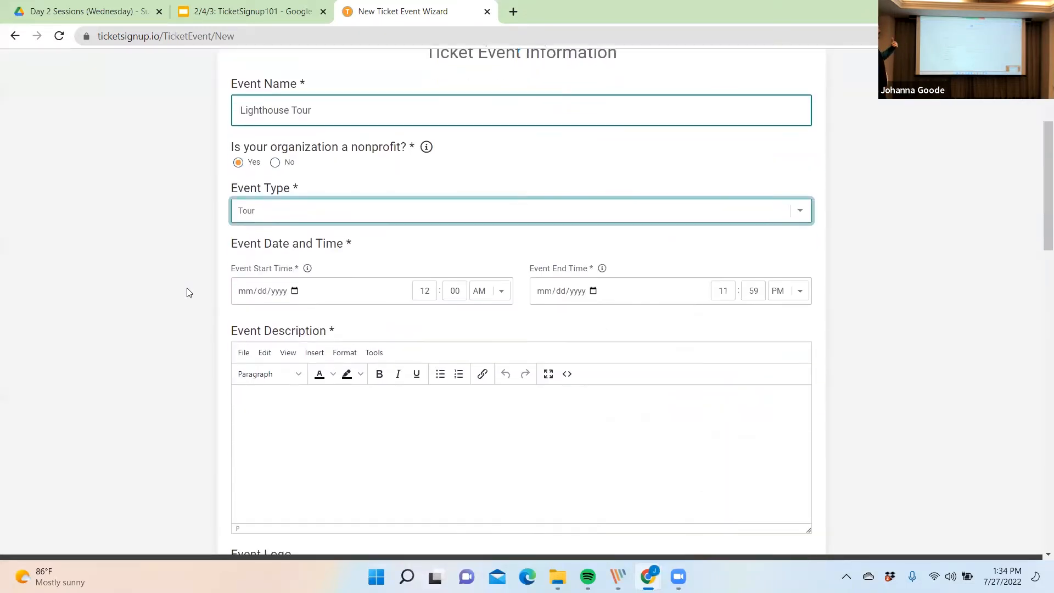
click(242, 231)
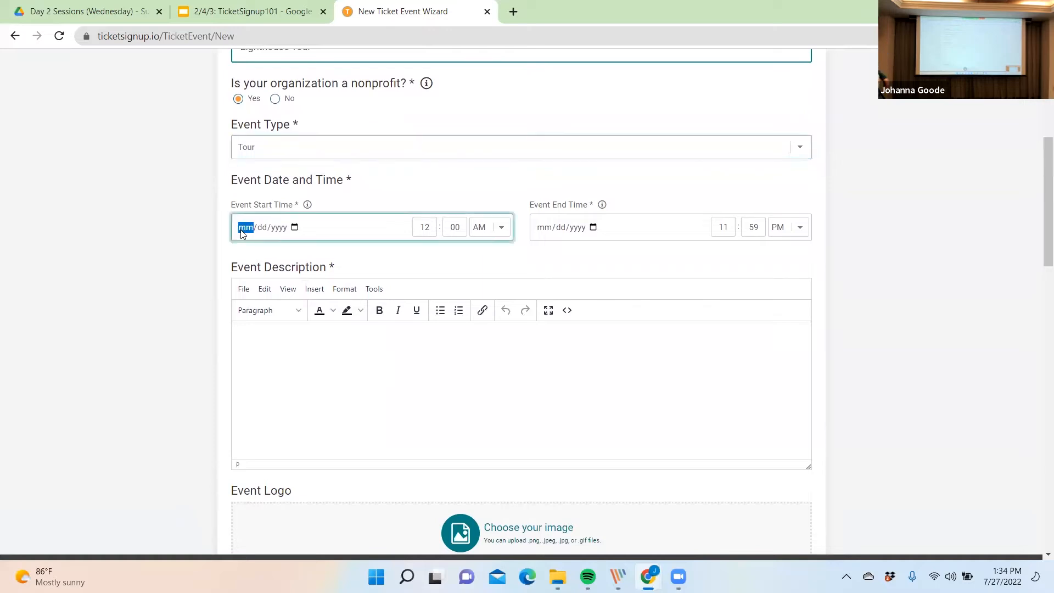
text(9/08/2022)
click(545, 229)
text(98202)
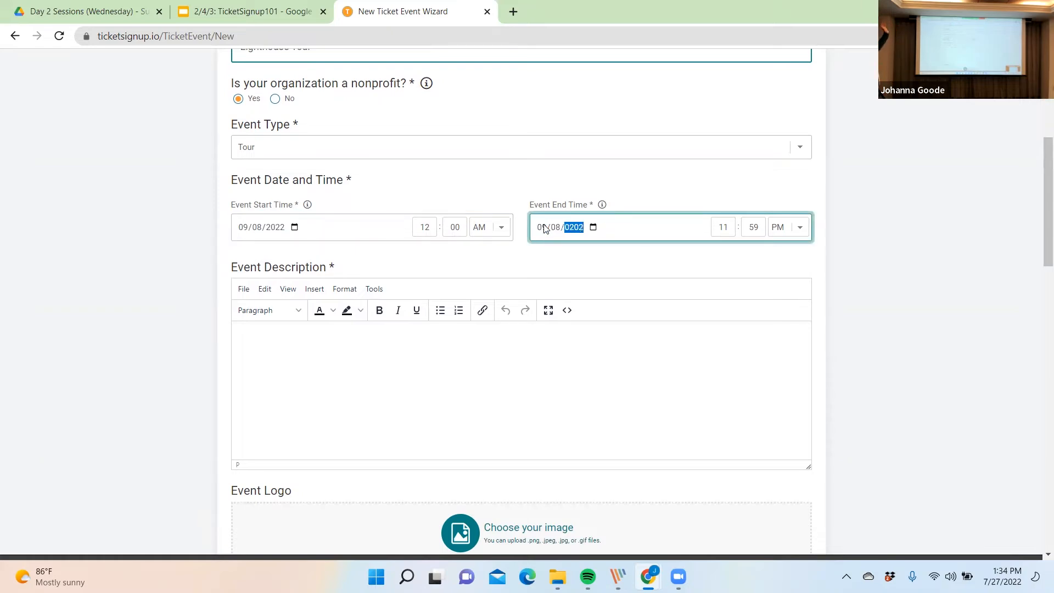
- Set the event's start time to 12:00 PM and its end time to 7:00 PM
click(485, 228)
click(488, 247)
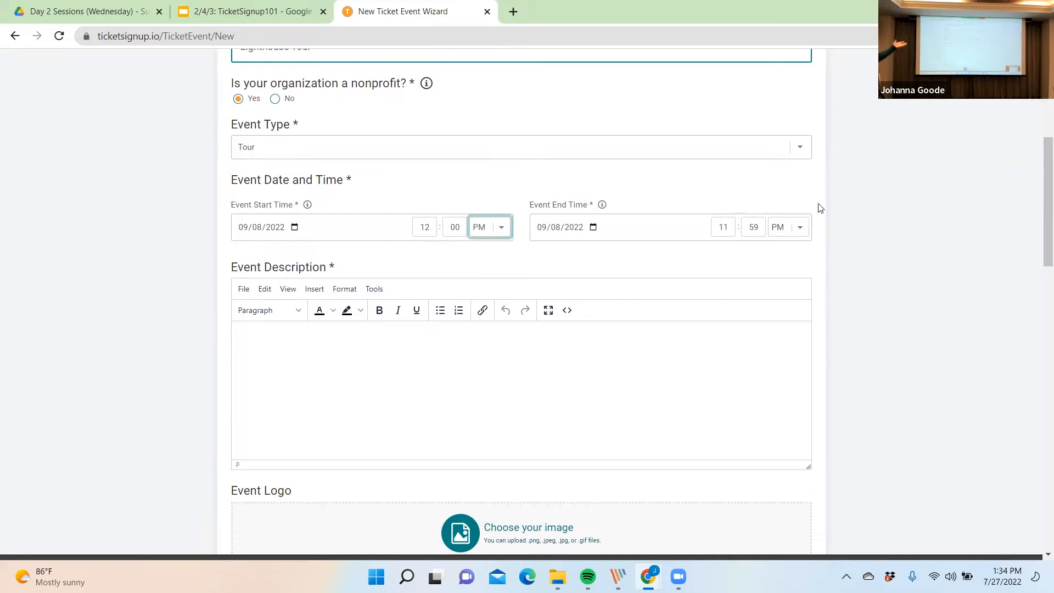
click(735, 225)
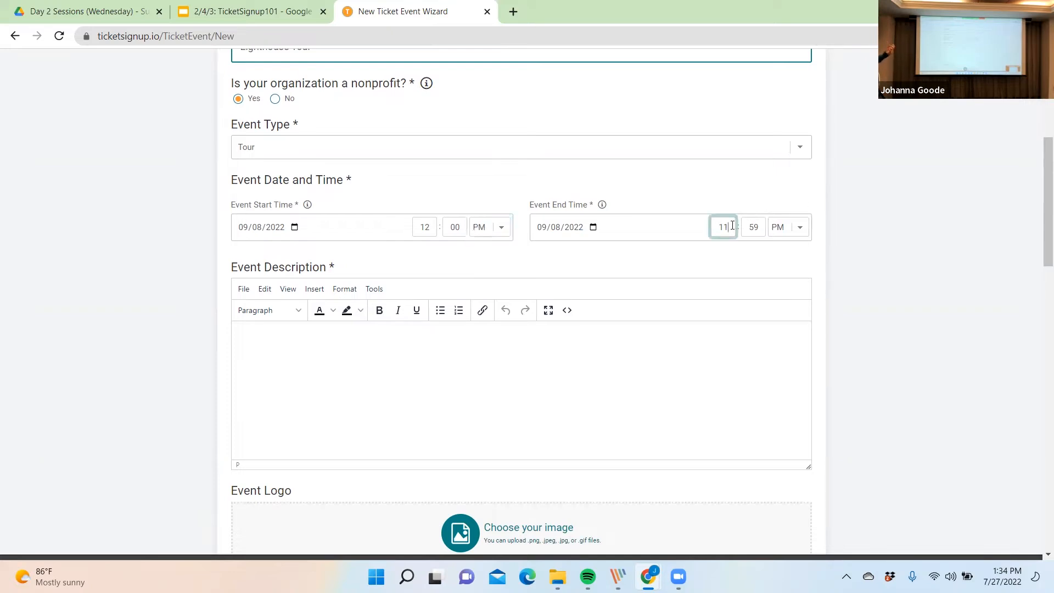
key(BackSpace)
key(BackSpace)
text(7)
right_click(758, 225)
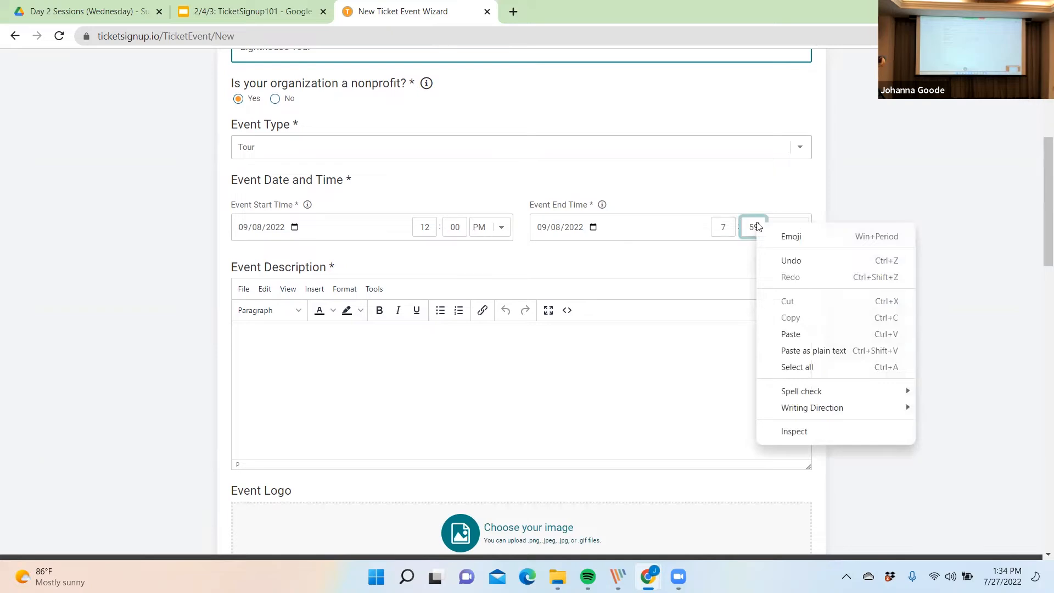
click(742, 232)
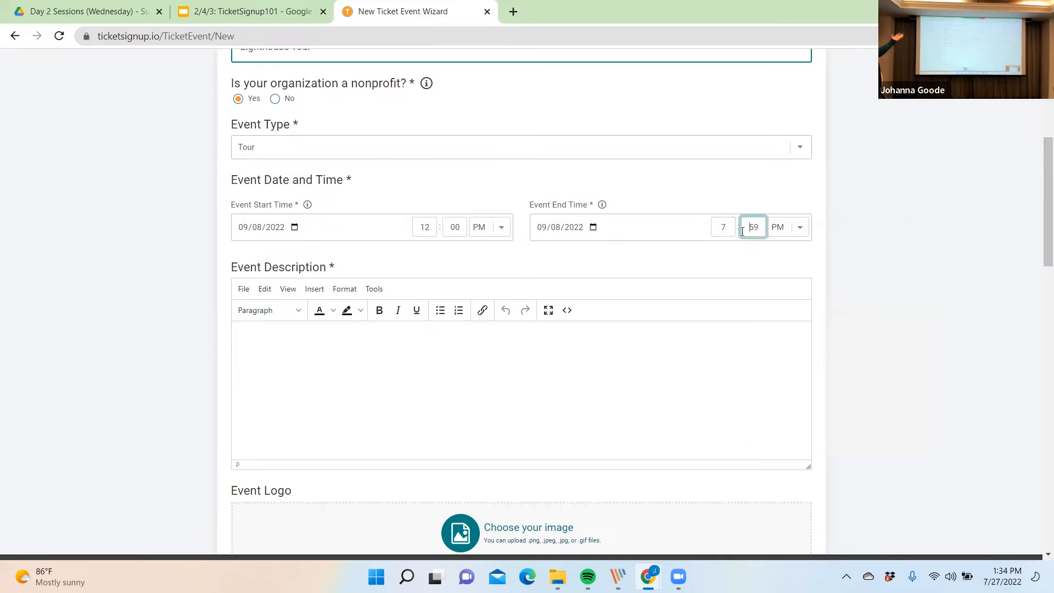
key(Delete)
key(Delete)
text(00)
- Enter the placeholder text "Description" as the event description
click(537, 352)
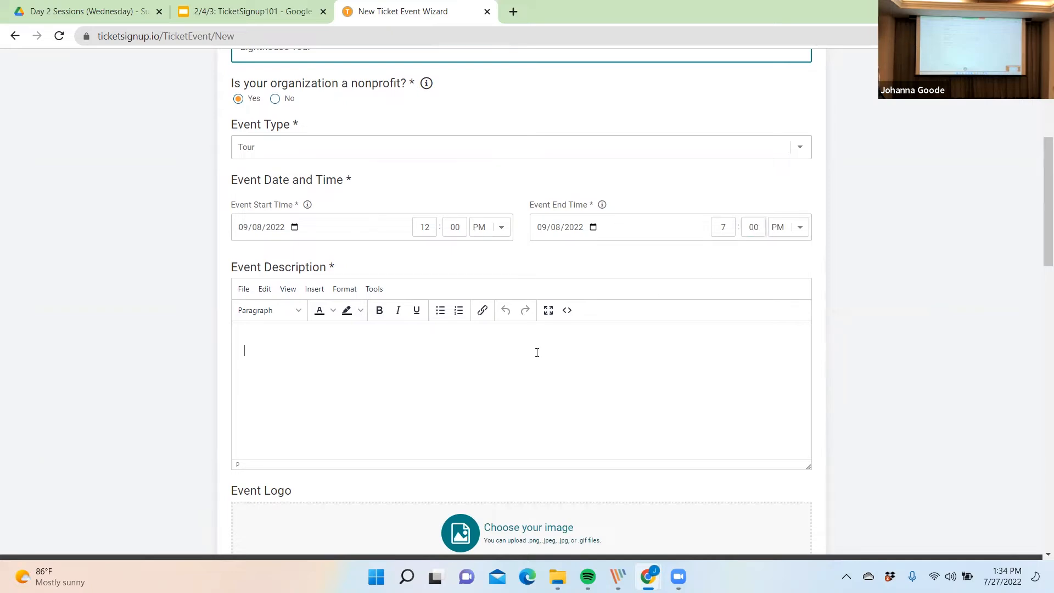
text(Description)
scroll(431, 325, up, 3)
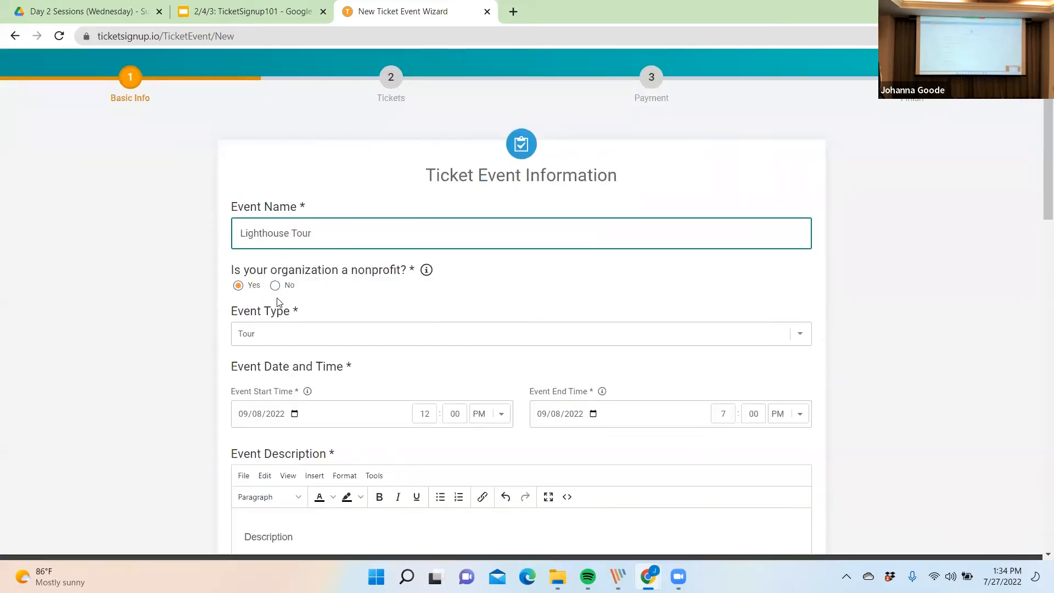
scroll(223, 371, down, 1)
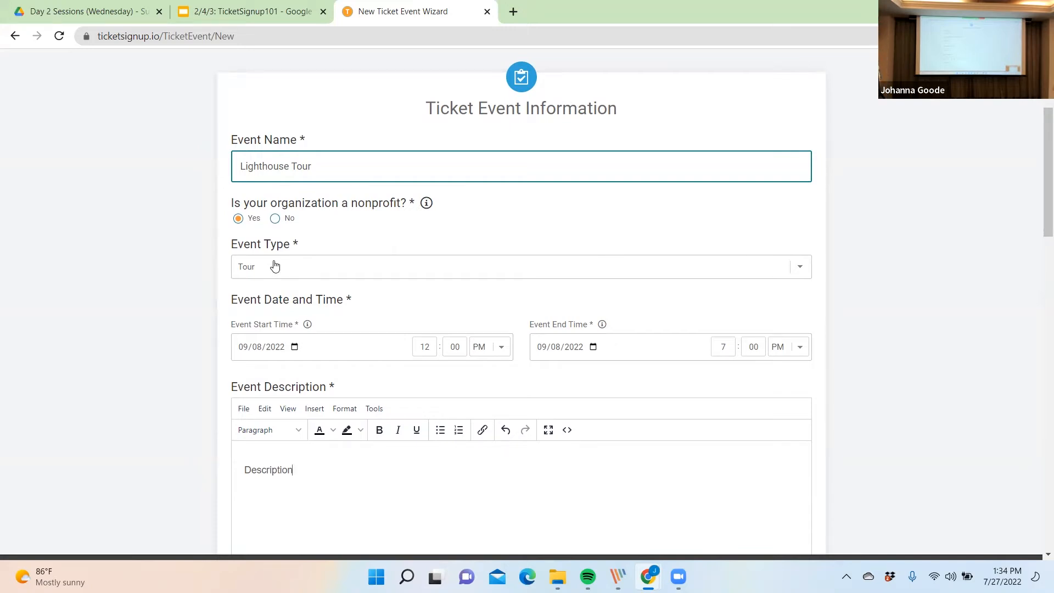
- Fill in the event's contact email with the organizer's suggested e-mail address
scroll(275, 266, down, 10)
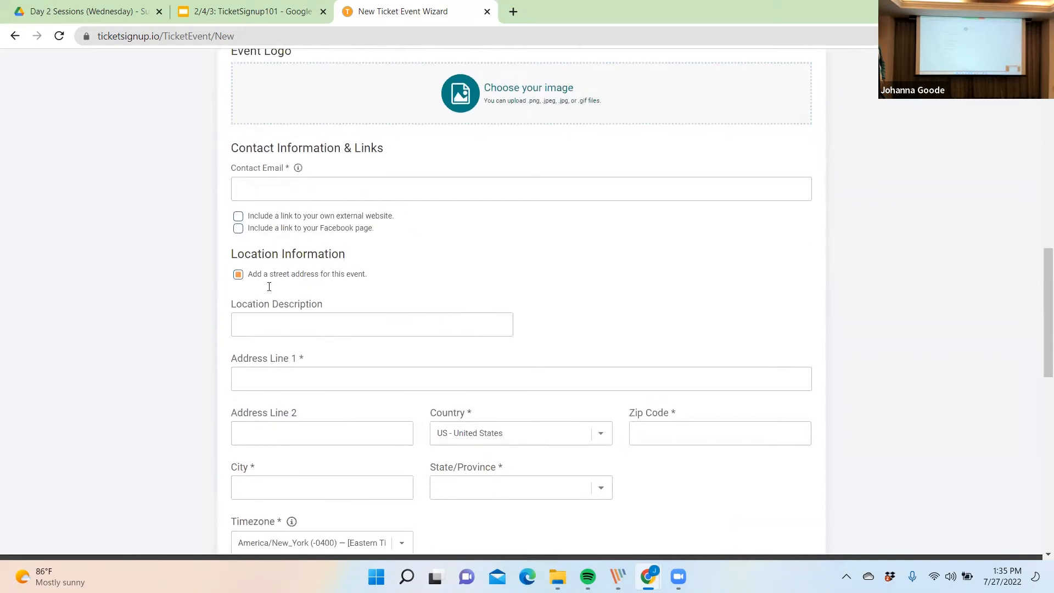
scroll(269, 287, down, 1)
click(279, 152)
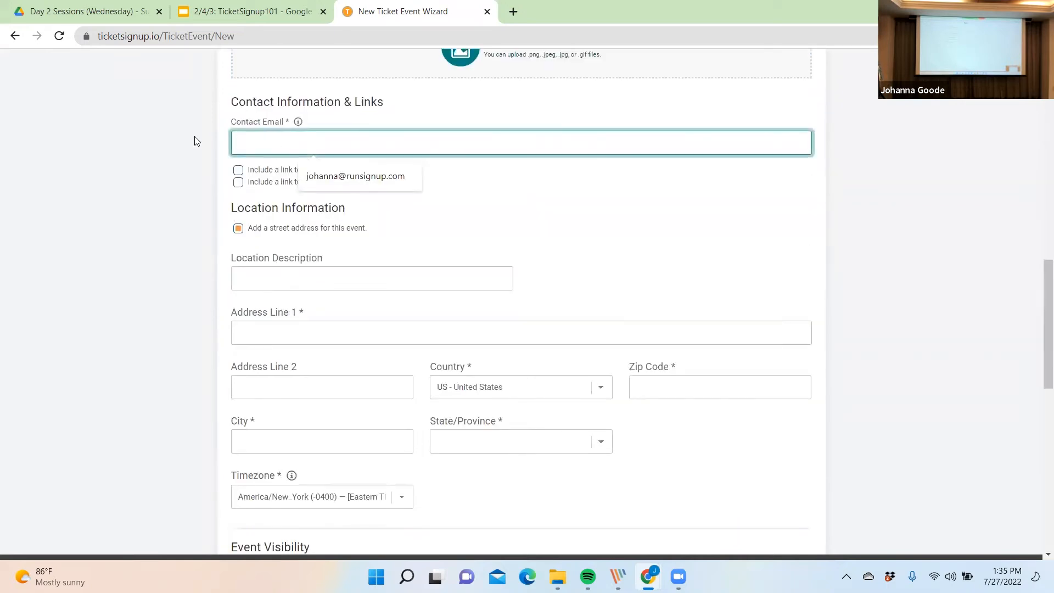
text(e)
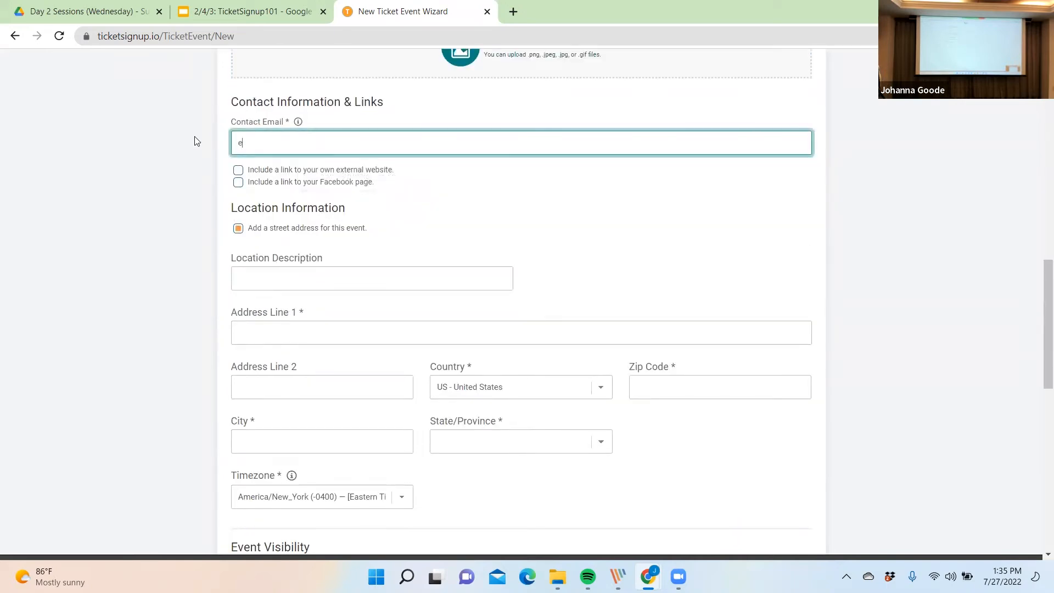
text(o)
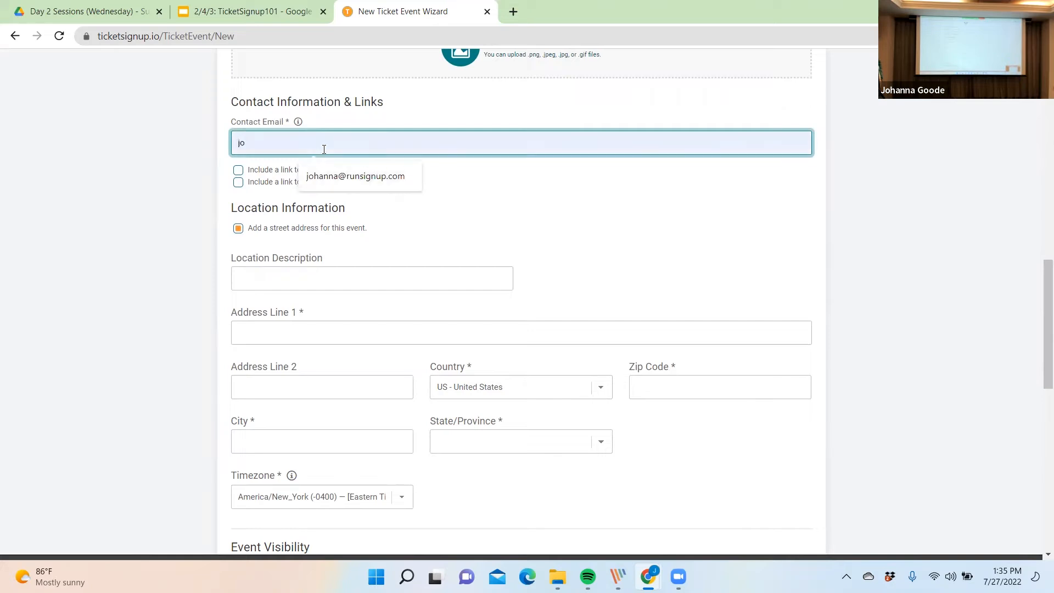
click(327, 187)
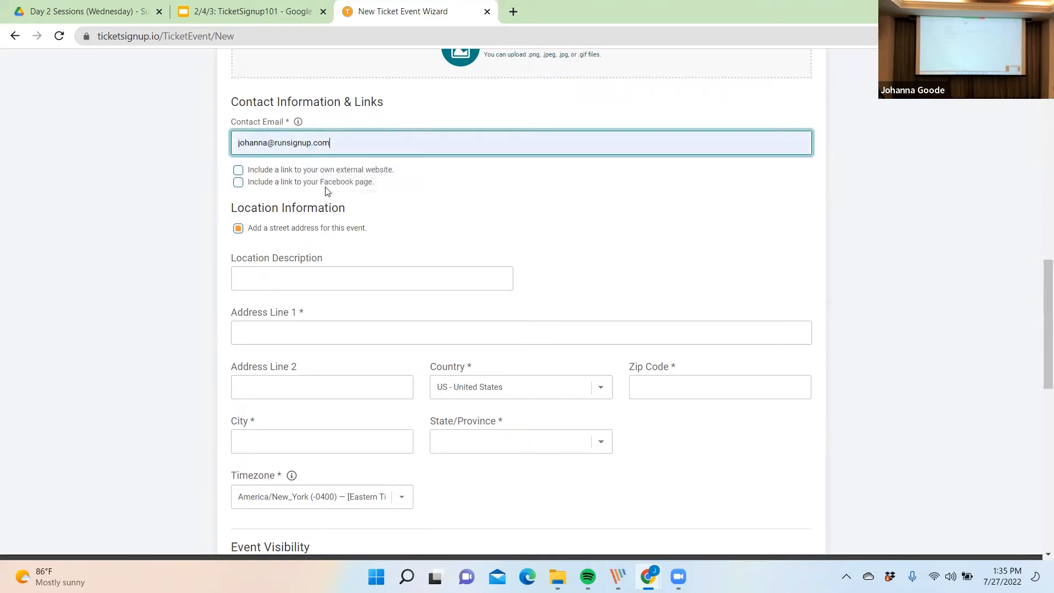
- Enter Lighthouse Tour as the location description for the event
scroll(264, 218, down, 2)
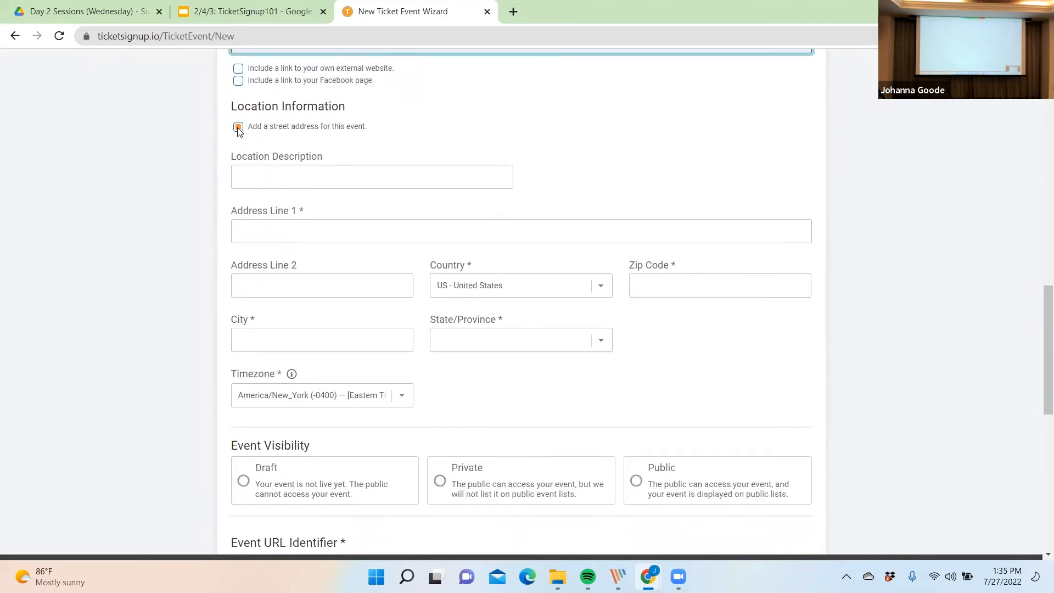
click(255, 181)
text(Lighth)
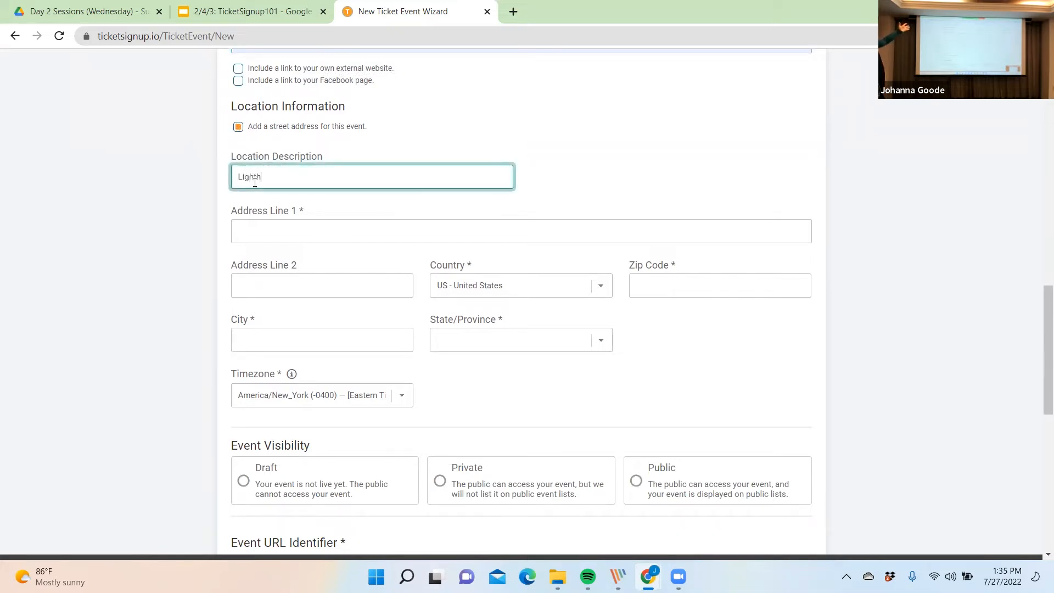
text(ouse Tour)
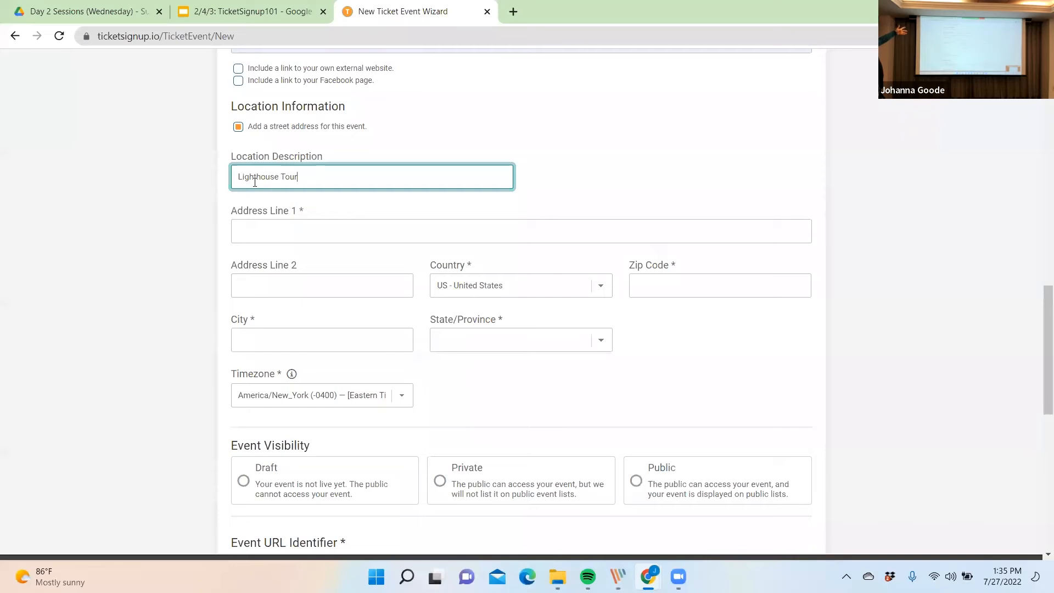
- Fill in the event's street address and zip code in the location information
click(260, 228)
text(1)
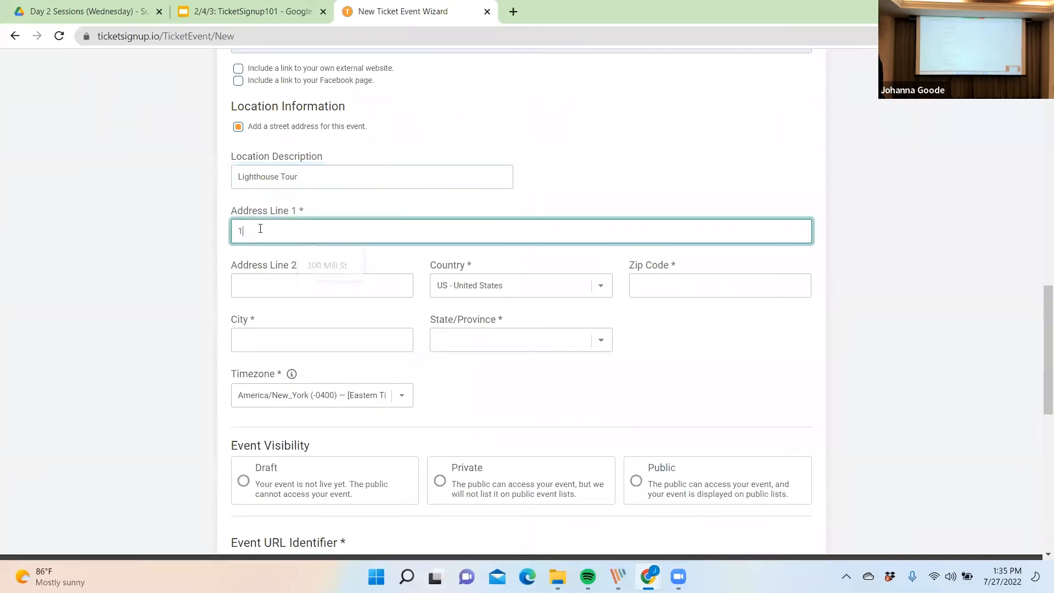
text(23 Main Street)
click(671, 291)
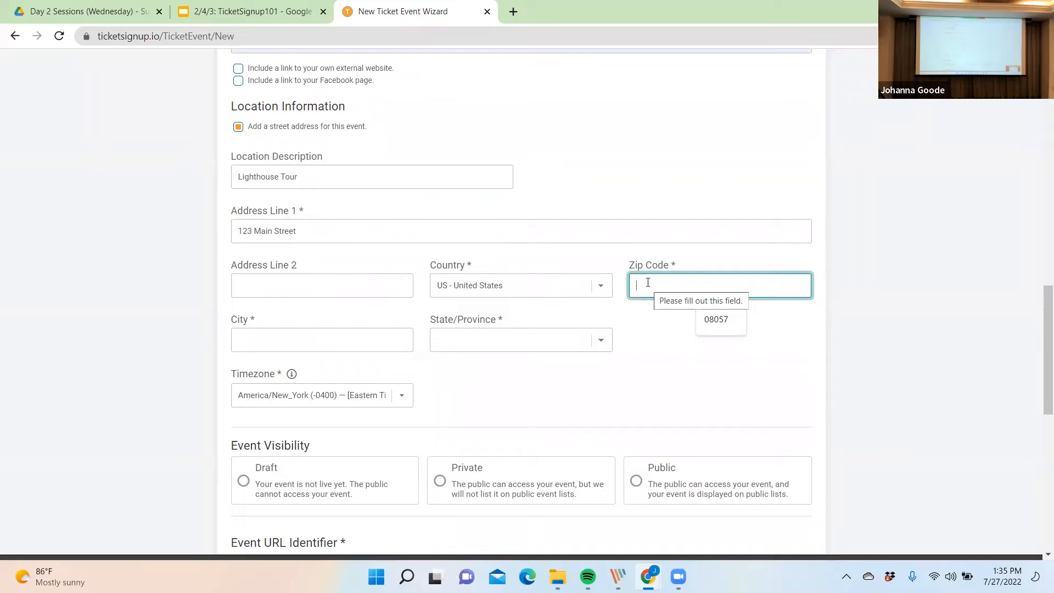
text(08057)
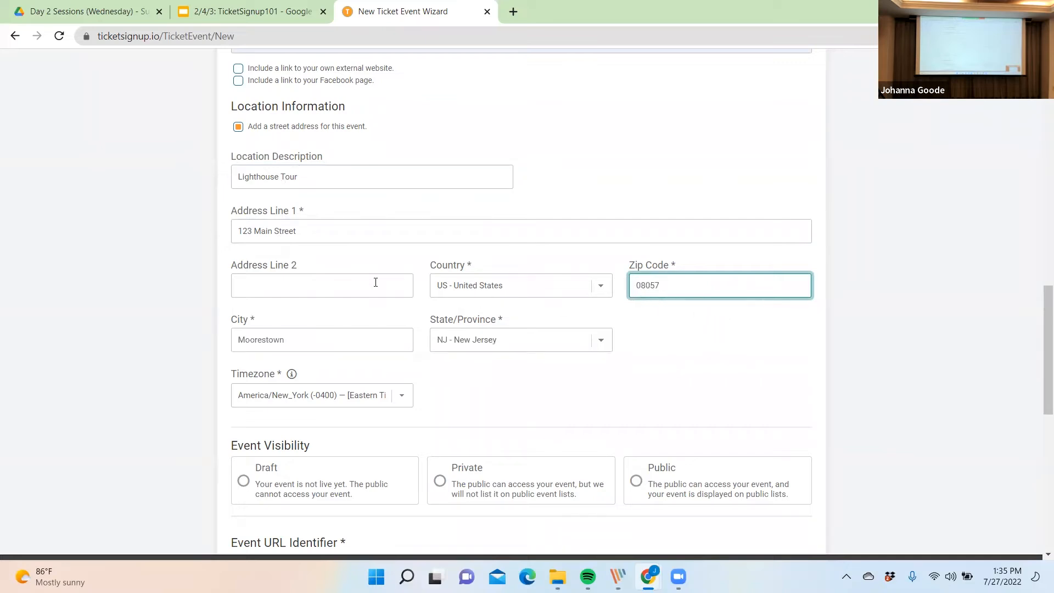
- Set the event visibility to Private
scroll(502, 405, down, 4)
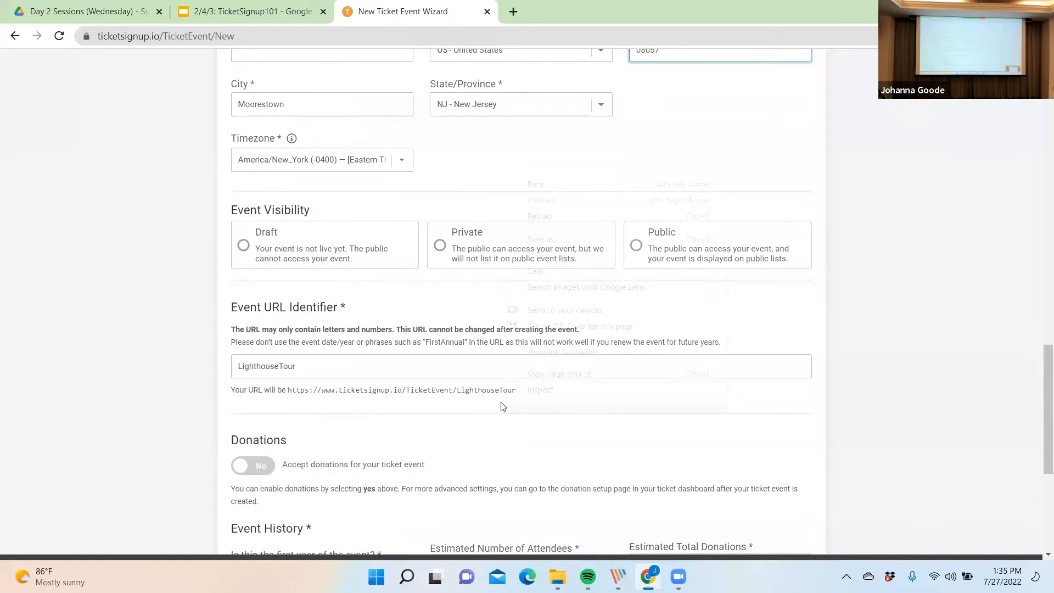
right_click(501, 403)
click(448, 305)
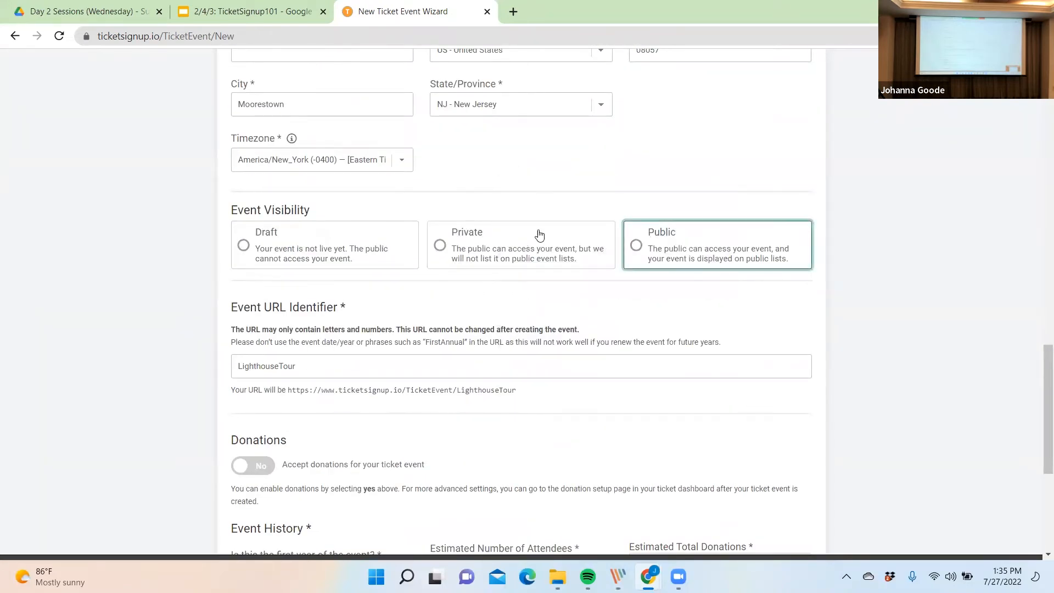
click(470, 264)
- Append 56 to the event URL identifier so it reads LighthouseTour56
scroll(454, 280, down, 2)
click(375, 278)
text(56)
click(358, 306)
- Enable donations for the ticket event and write "please donate" as the donation message
scroll(340, 307, down, 3)
click(252, 171)
scroll(439, 231, down, 4)
click(538, 215)
text(please donate)
- Set the overall donation goal to $1000
scroll(513, 212, up, 2)
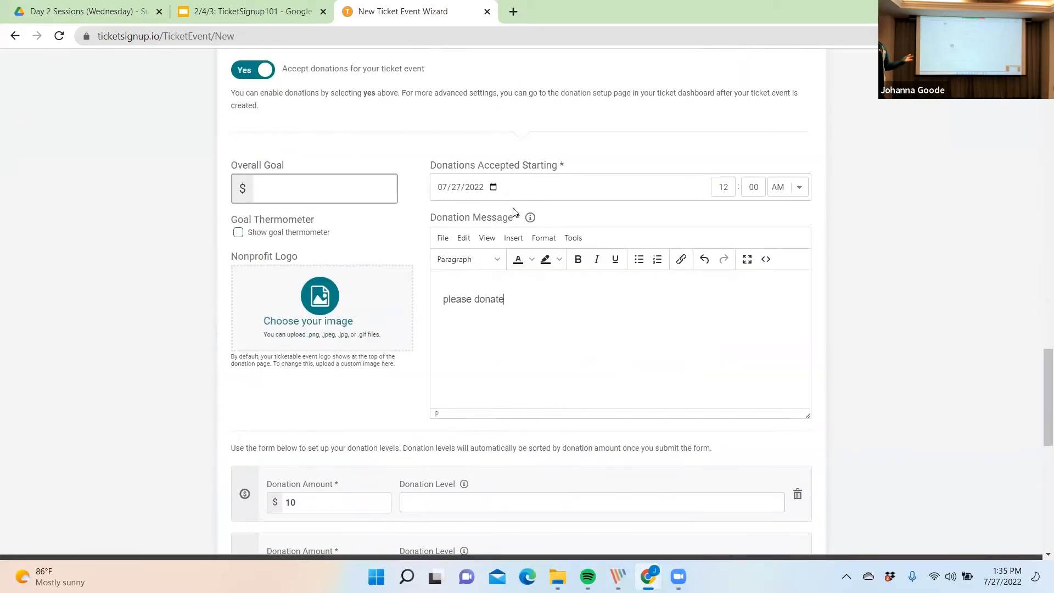
click(341, 177)
text(1000)
click(347, 219)
- Review the default donation levels, the event history questions and the visibility, URL and donation settings entered so far
scroll(347, 219, down, 4)
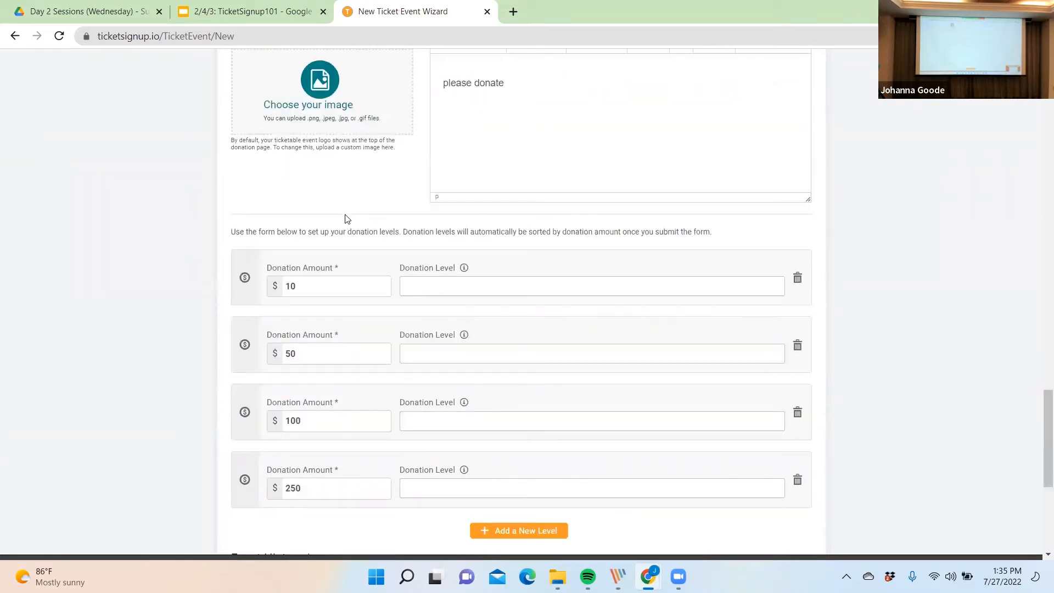
scroll(348, 218, down, 5)
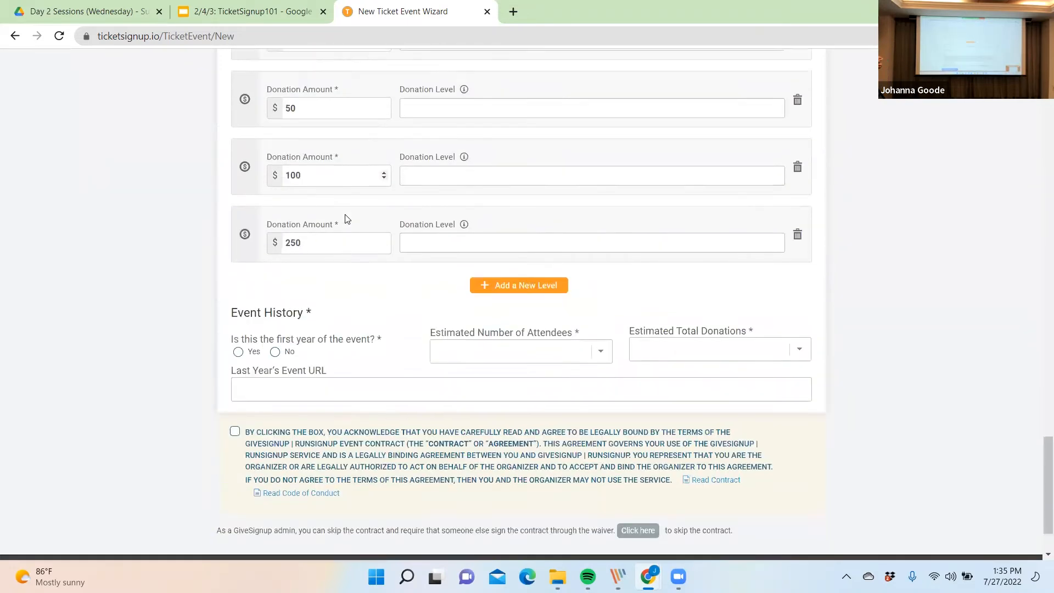
scroll(347, 218, up, 2)
scroll(347, 218, up, 10)
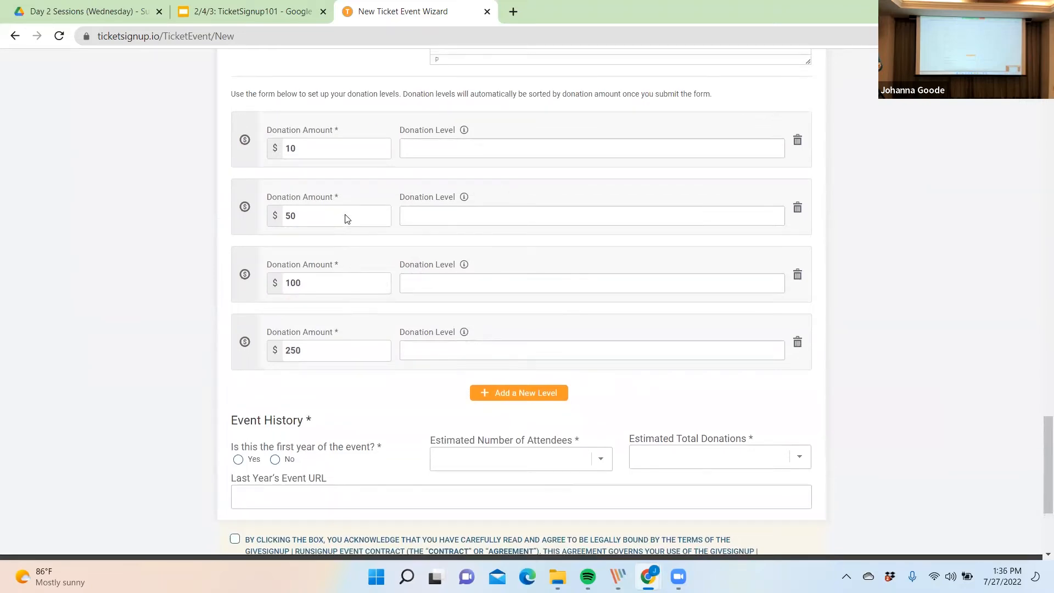
scroll(347, 218, up, 3)
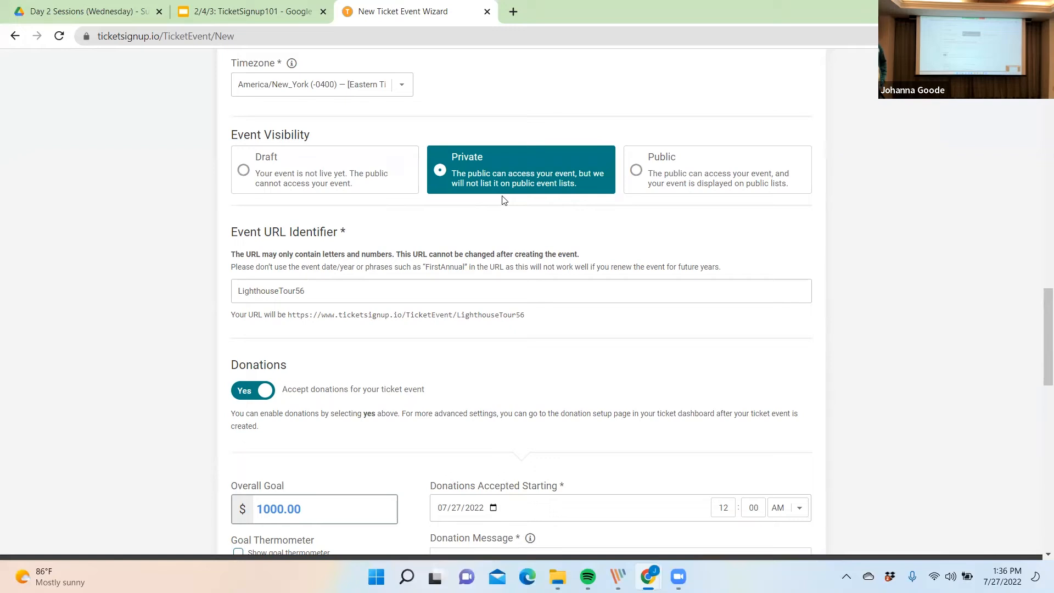
scroll(405, 264, down, 4)
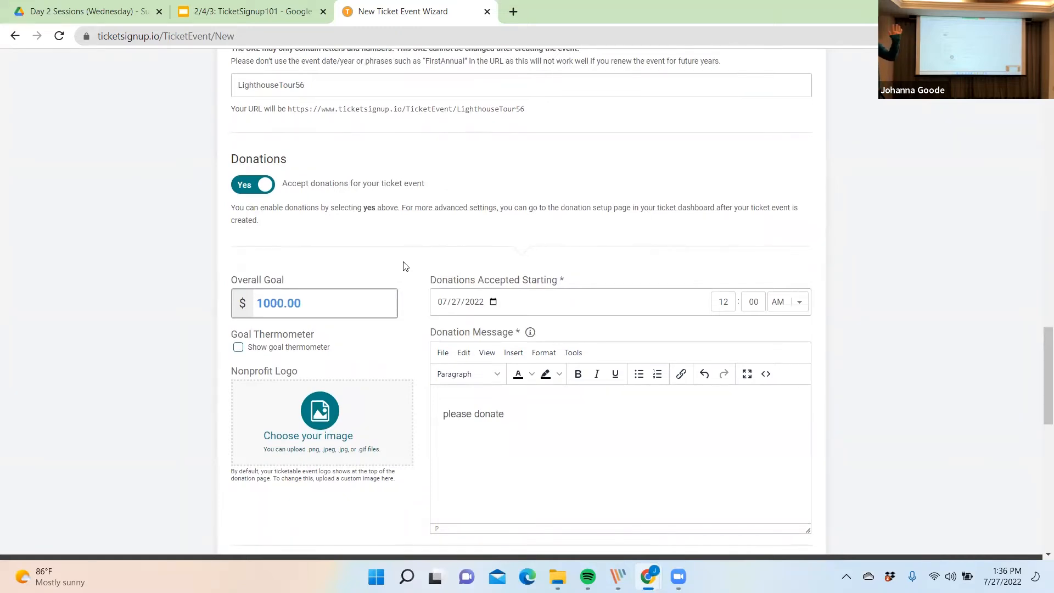
scroll(405, 266, down, 1)
scroll(405, 266, down, 8)
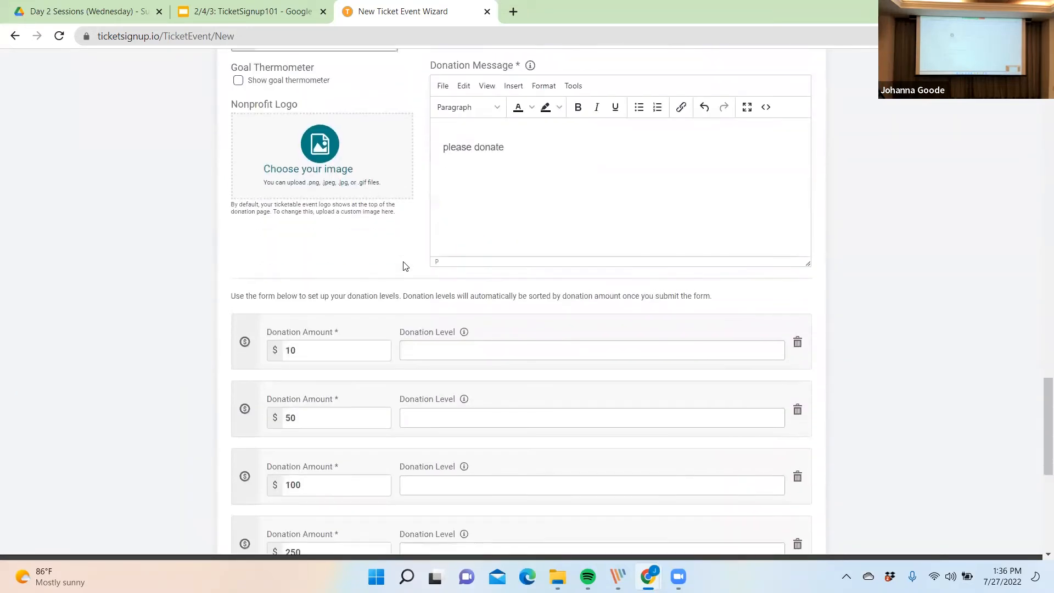
scroll(405, 267, up, 4)
scroll(406, 266, up, 1)
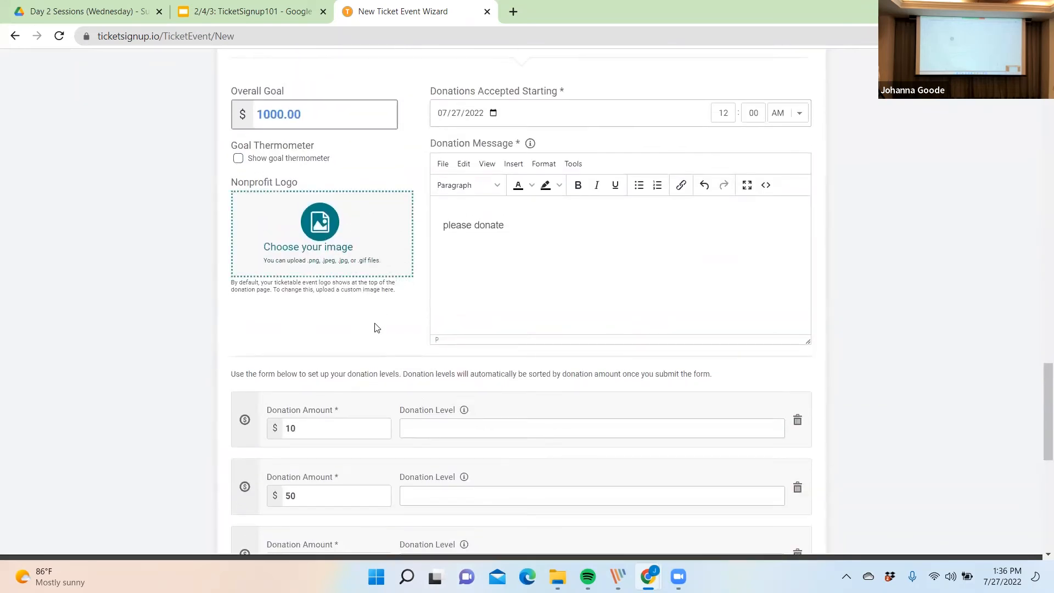
scroll(295, 411, down, 3)
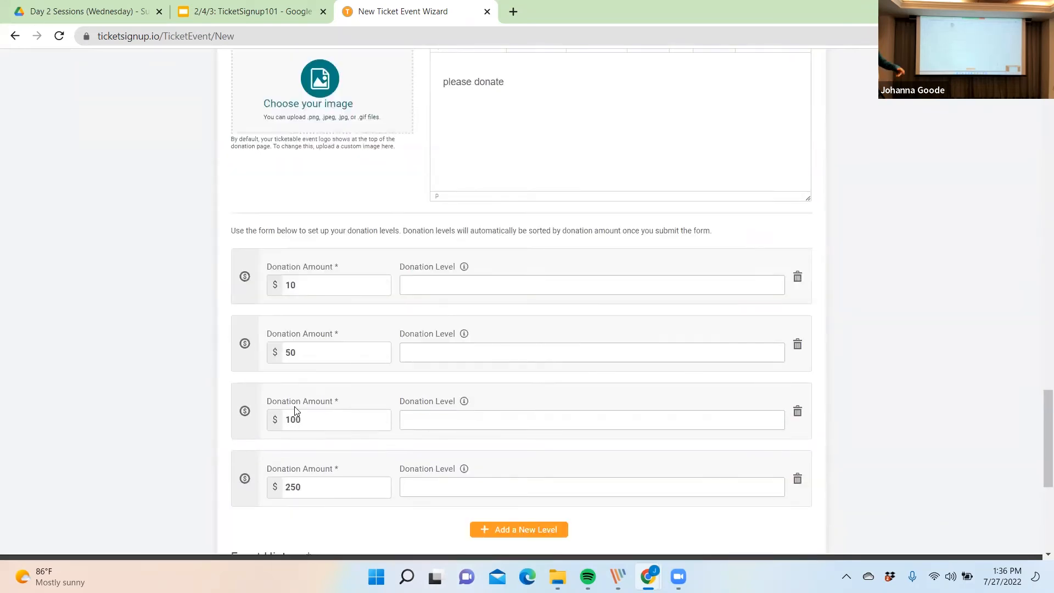
- Mark this as the event's first year and set the estimated number of attendees to Up to 500
scroll(295, 408, down, 1)
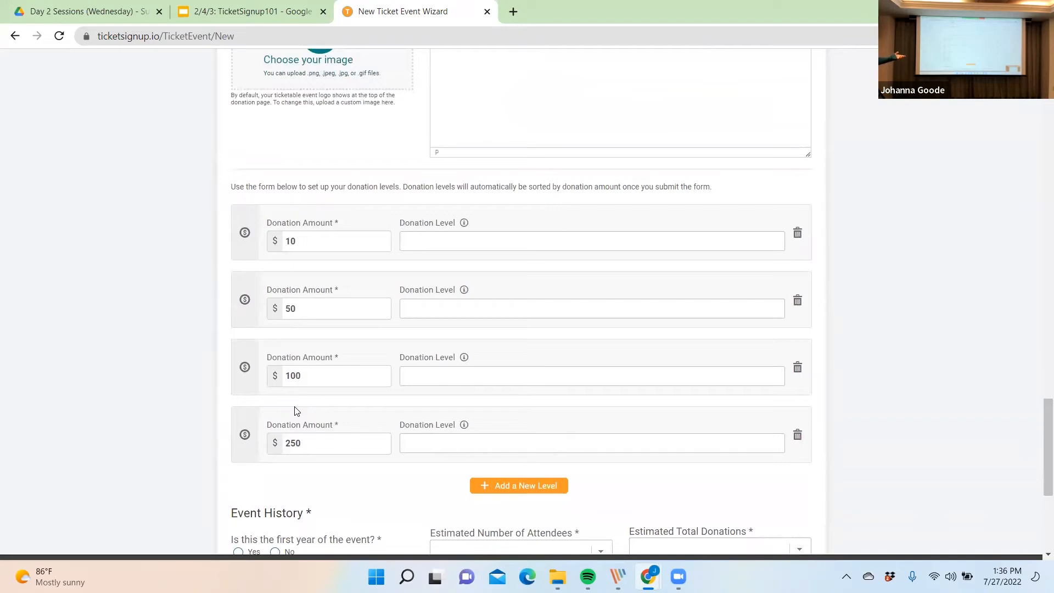
scroll(302, 169, down, 1)
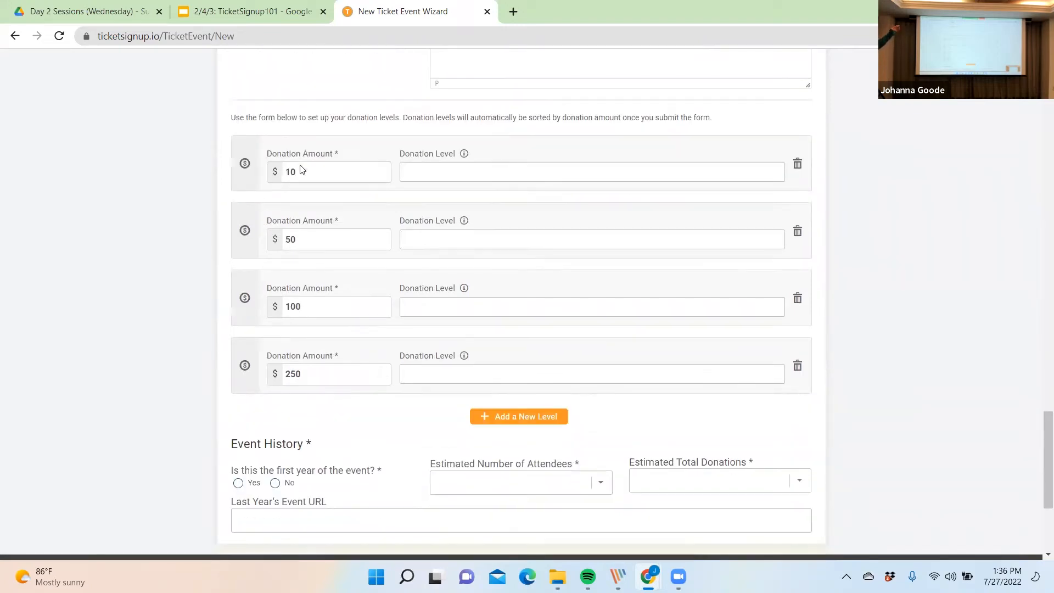
scroll(302, 400, down, 2)
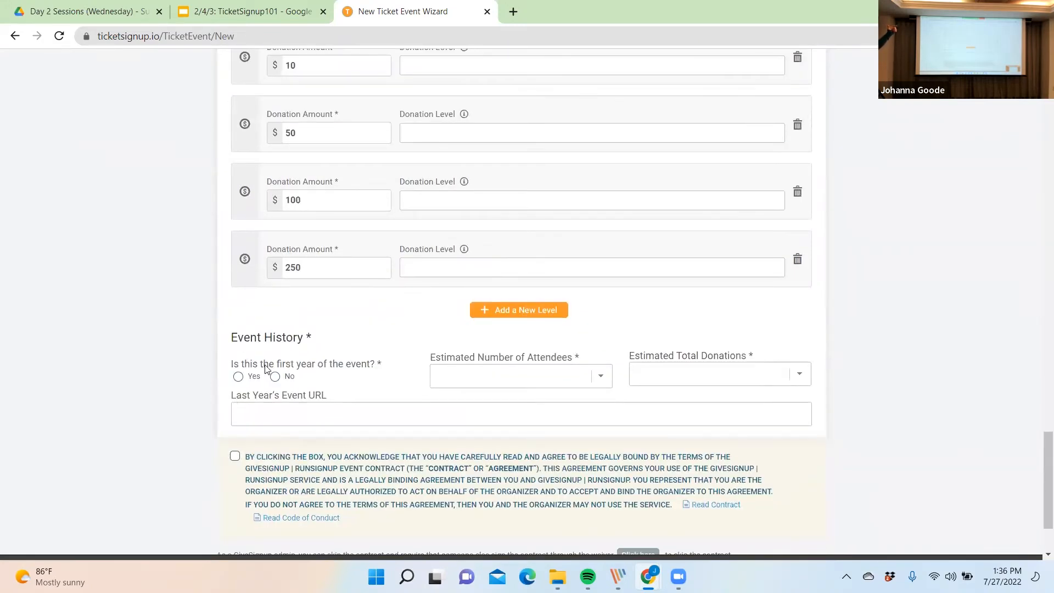
click(237, 376)
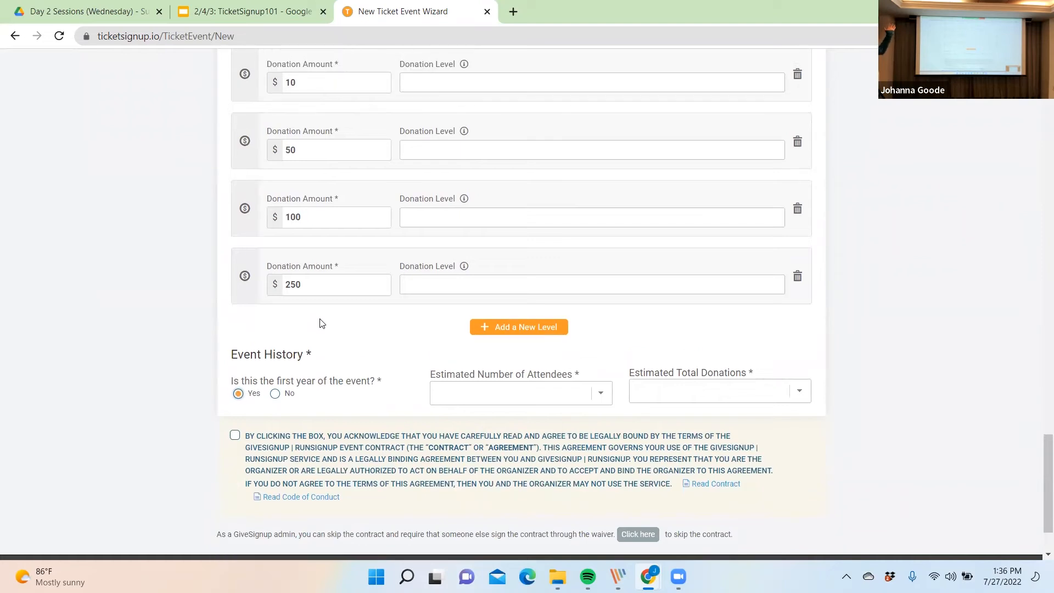
click(476, 394)
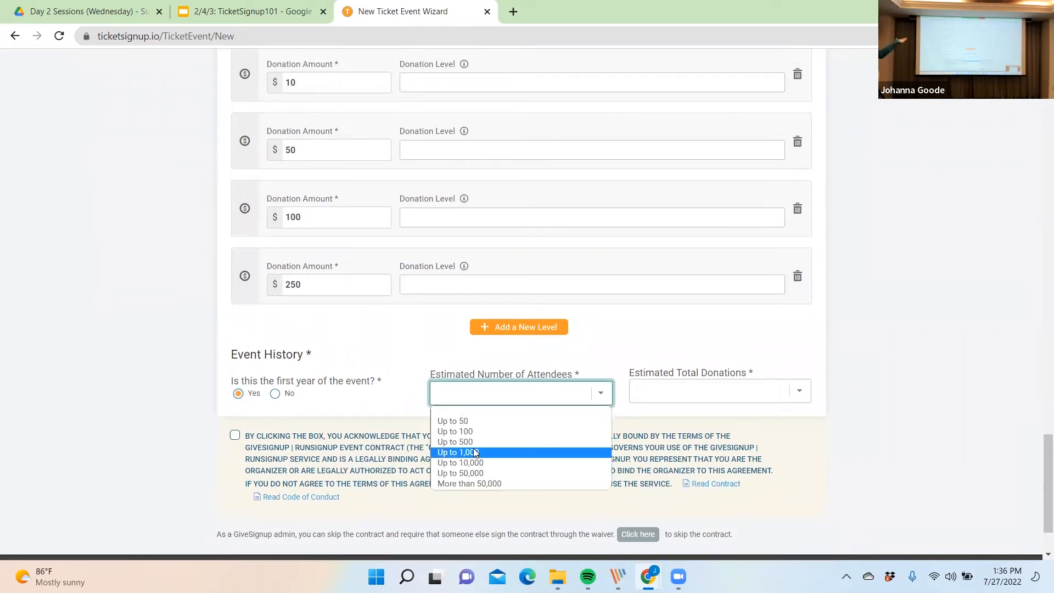
click(468, 442)
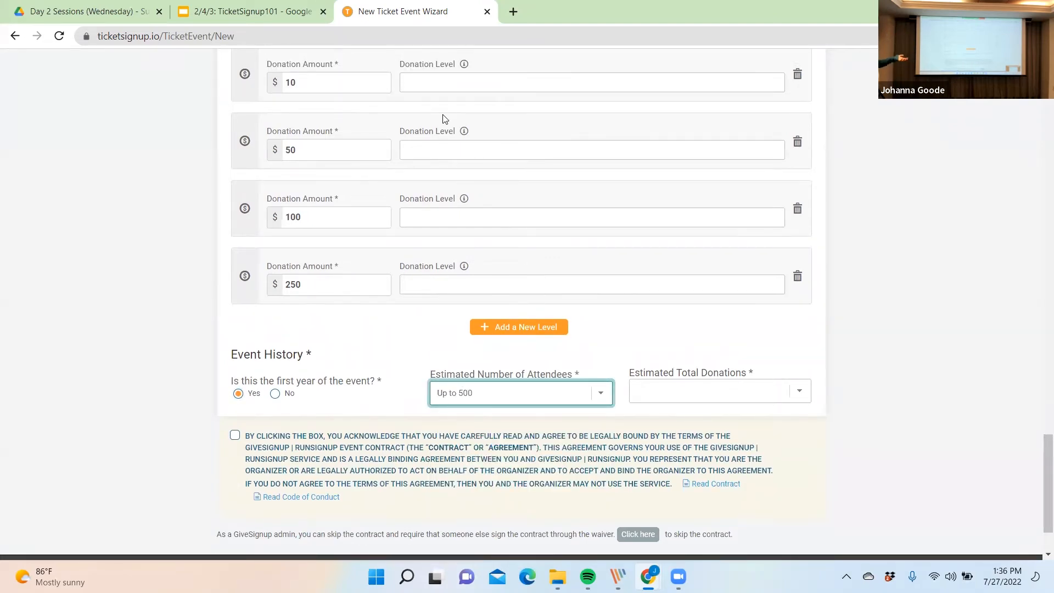
- Name the $10 donation level "1st Floor"
click(426, 79)
text(Bu)
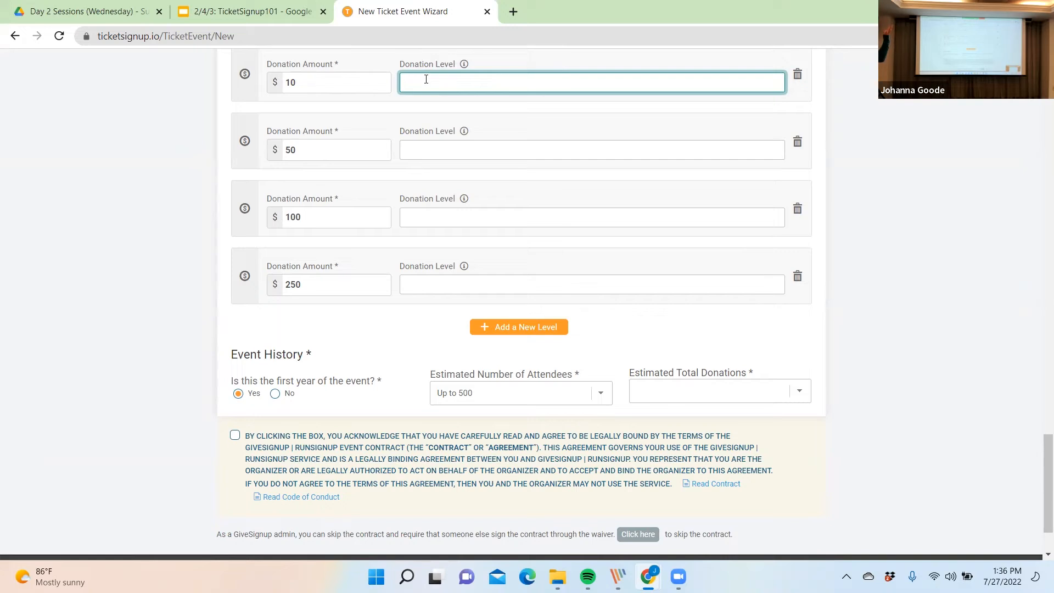
text(1st Floor)
scroll(441, 181, up, 1)
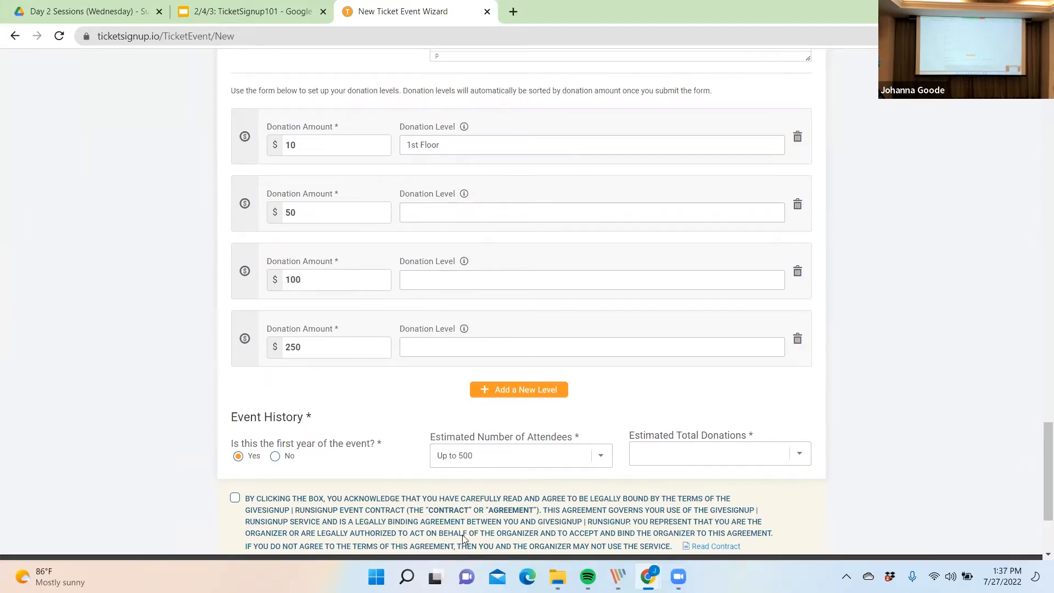
- Set the estimated total donations to Up to $1,000, then accept the contract terms and create the event
scroll(463, 494, down, 2)
click(685, 319)
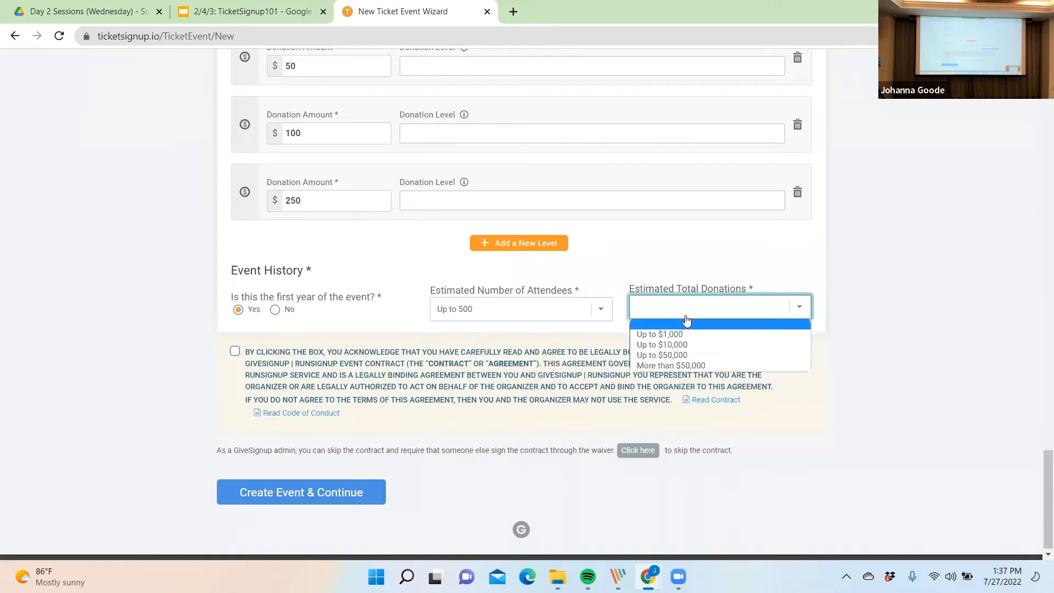
click(650, 336)
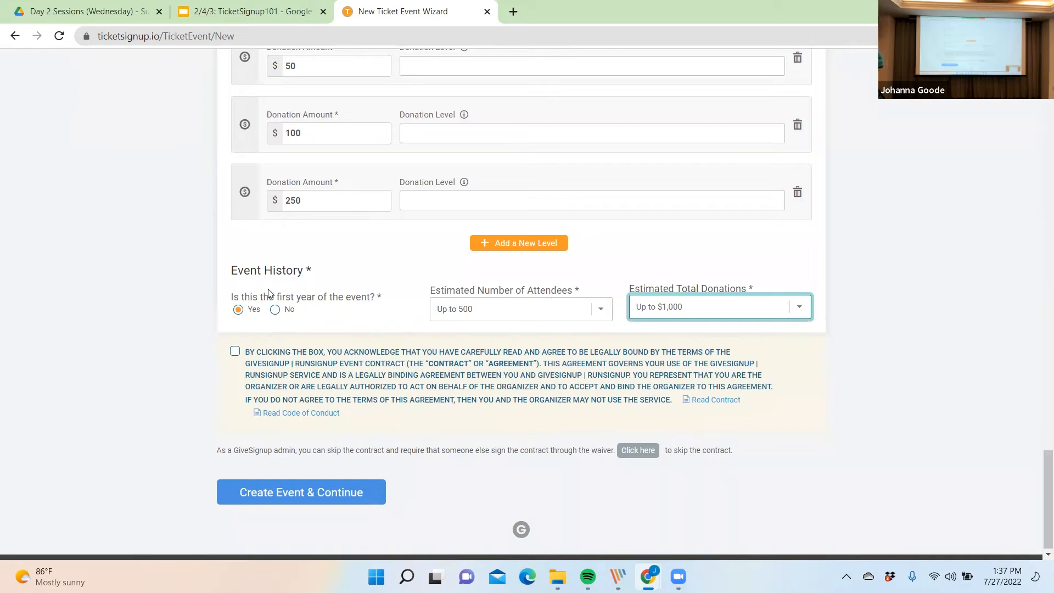
click(248, 360)
click(281, 500)
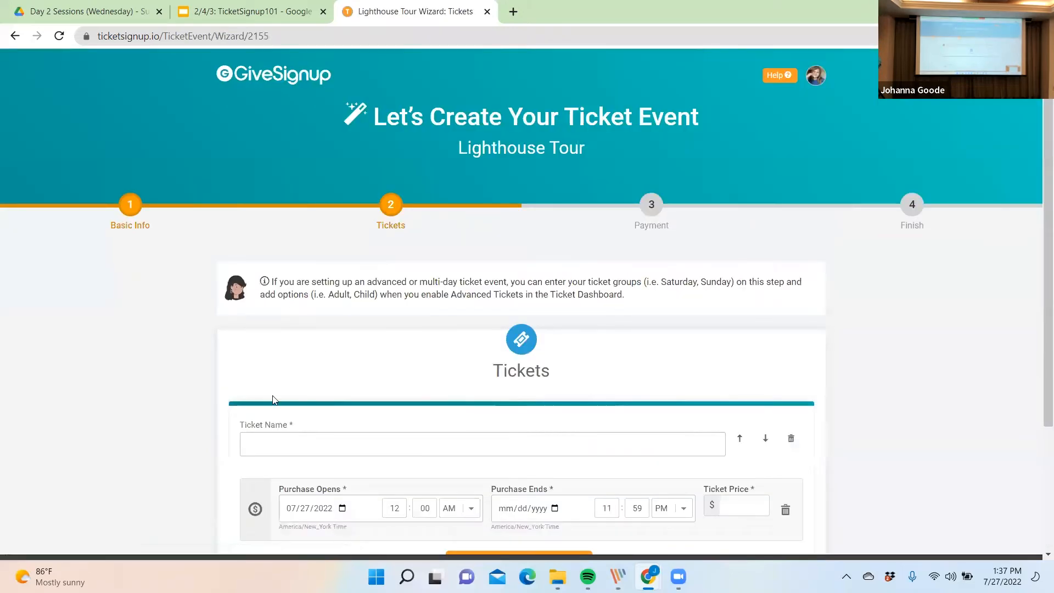
- Name the first ticket "Tour Ticket" and price it at $10
scroll(261, 386, down, 3)
click(304, 270)
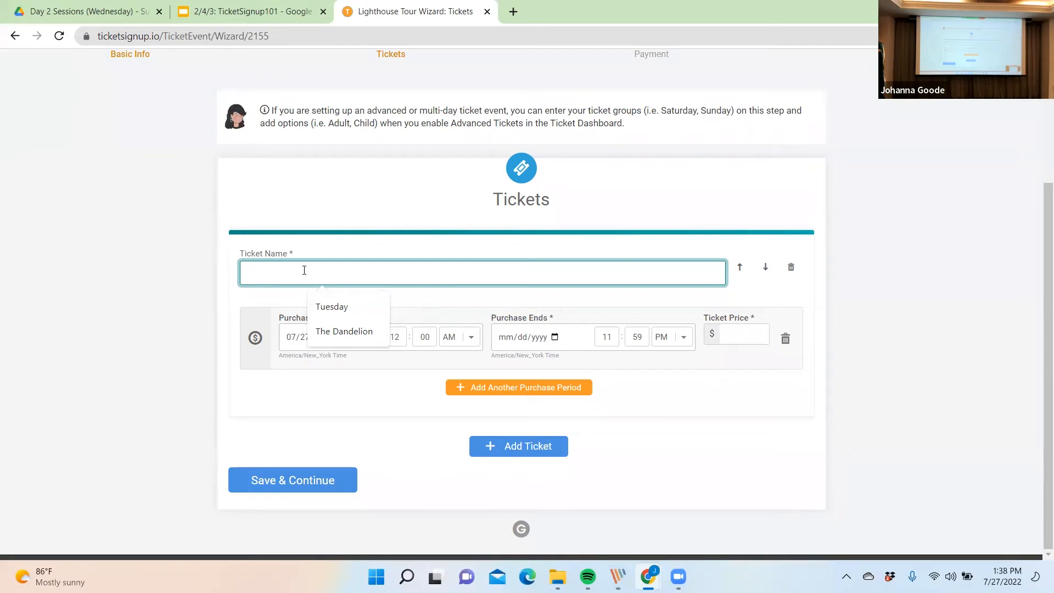
text(Tour Ticket)
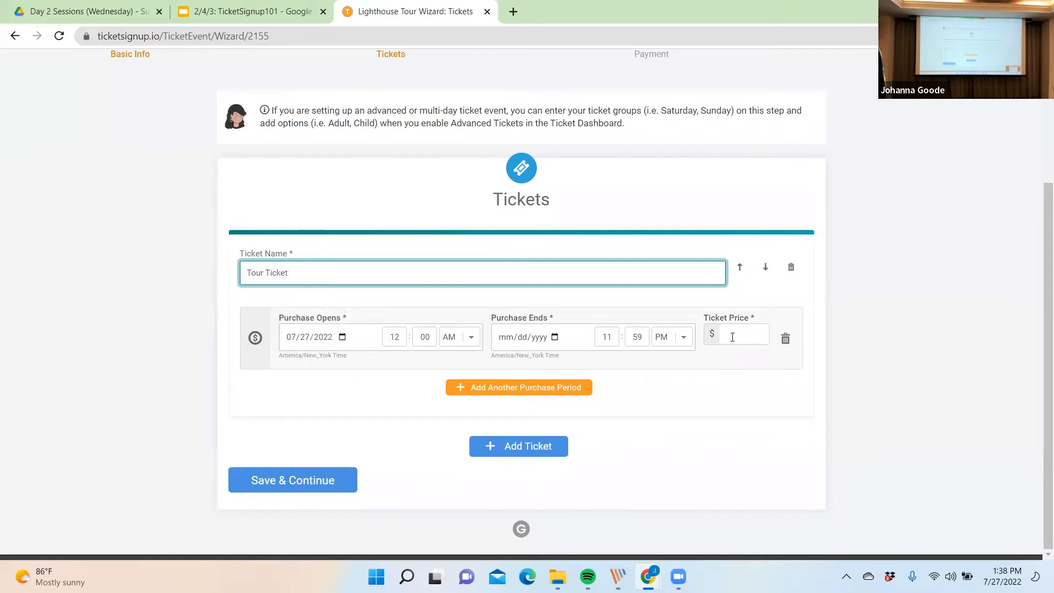
click(732, 335)
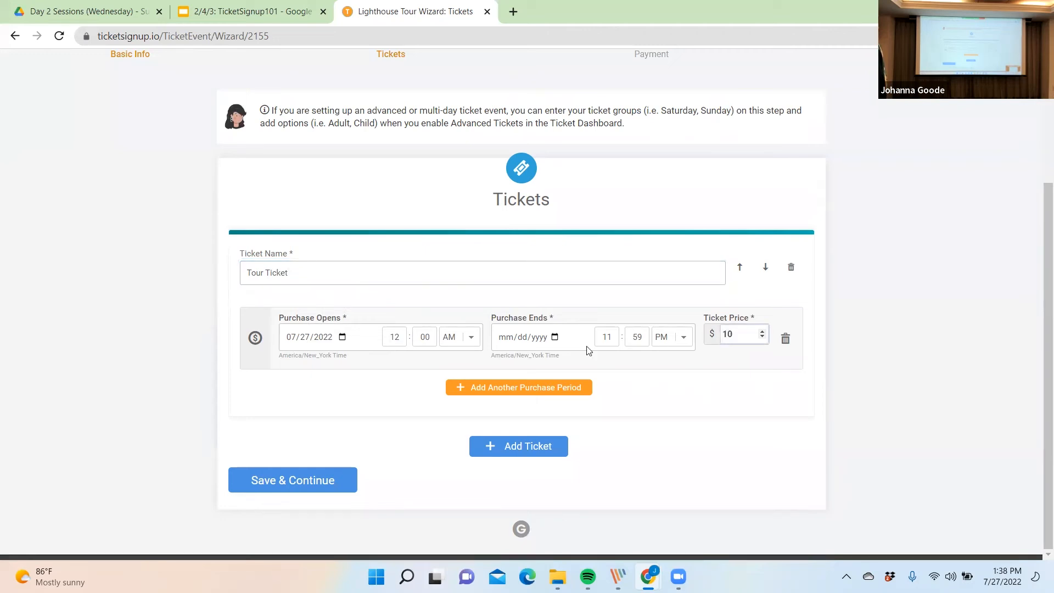
- Set the Tour Ticket's purchase end date to 09/08/2022 and save the ticket setup
click(508, 341)
text(090820)
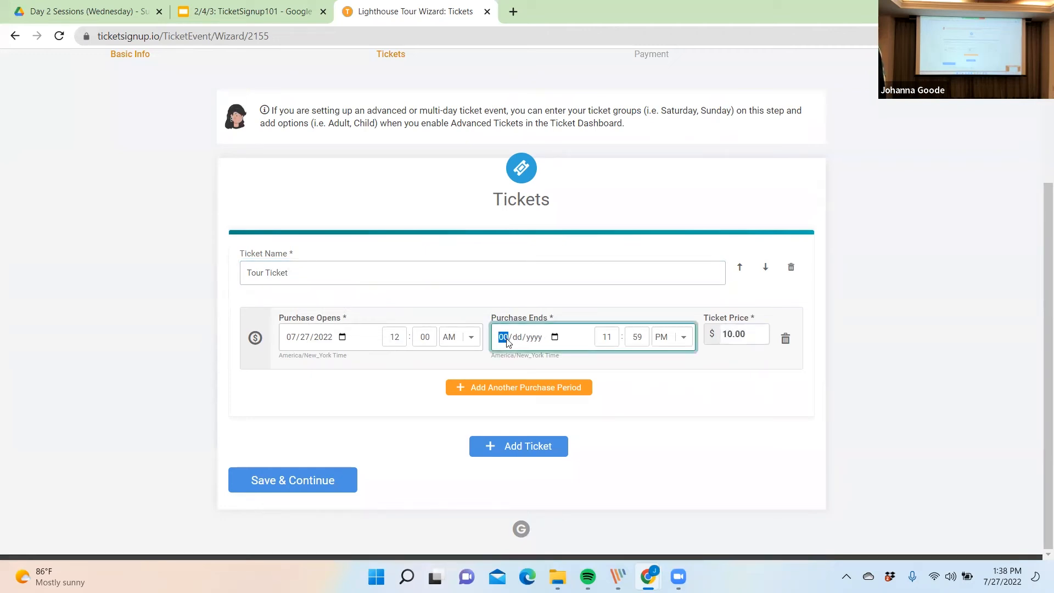
click(443, 304)
drag(319, 264, 70, 256)
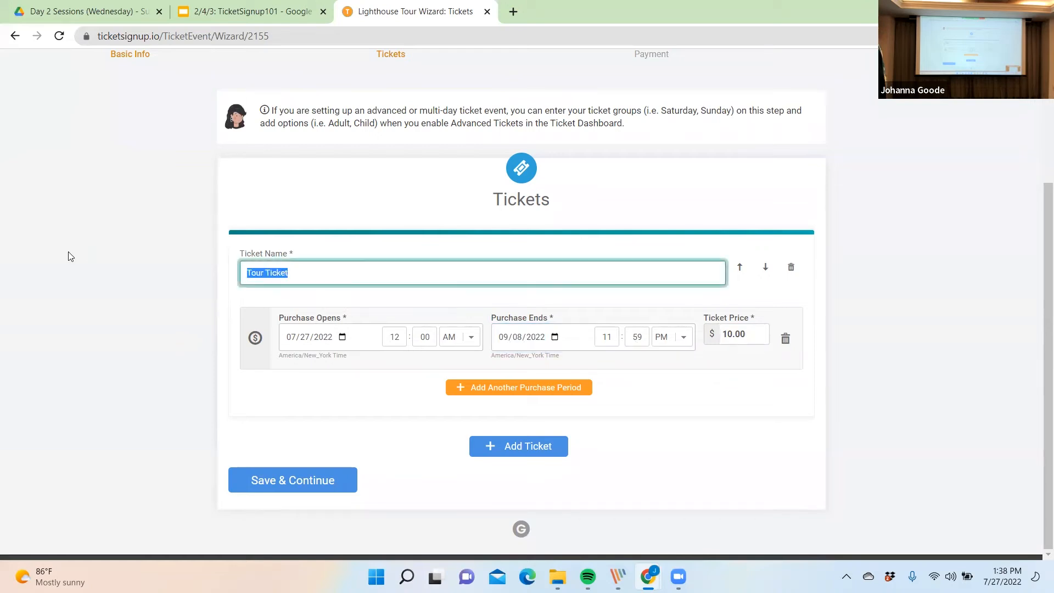
click(303, 248)
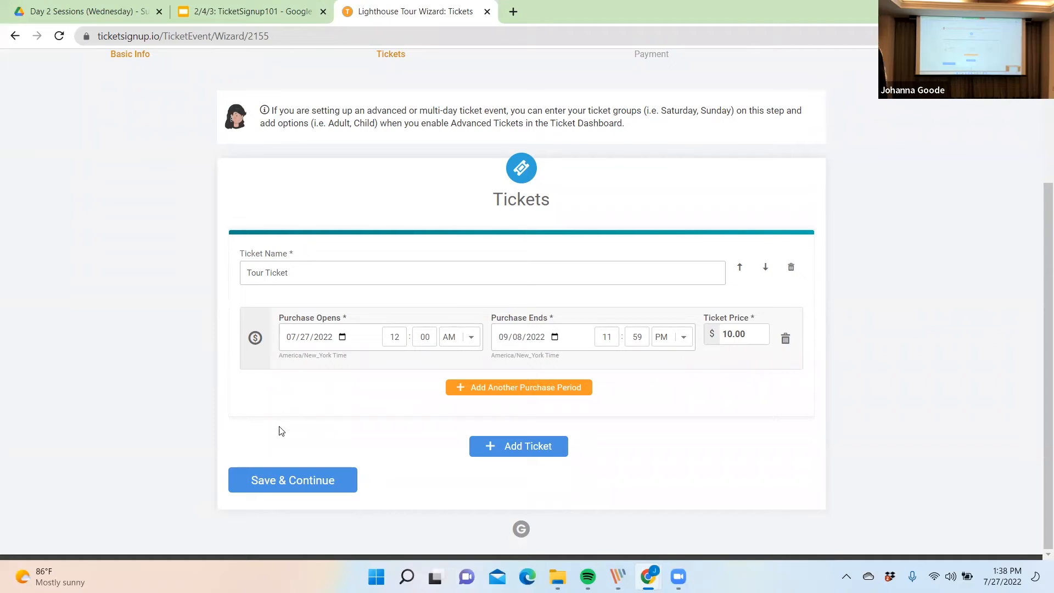
click(261, 480)
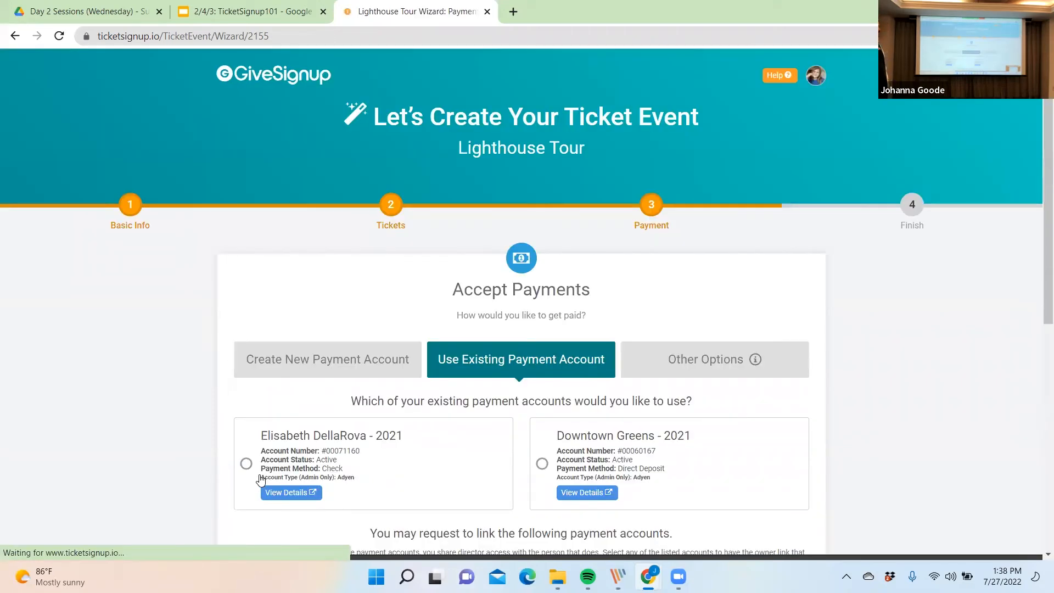
- Choose the existing payment account that pays by check, with processing fees paid by the ticket purchaser and by the donor
scroll(348, 337, down, 3)
click(402, 299)
scroll(403, 299, down, 3)
scroll(402, 299, down, 1)
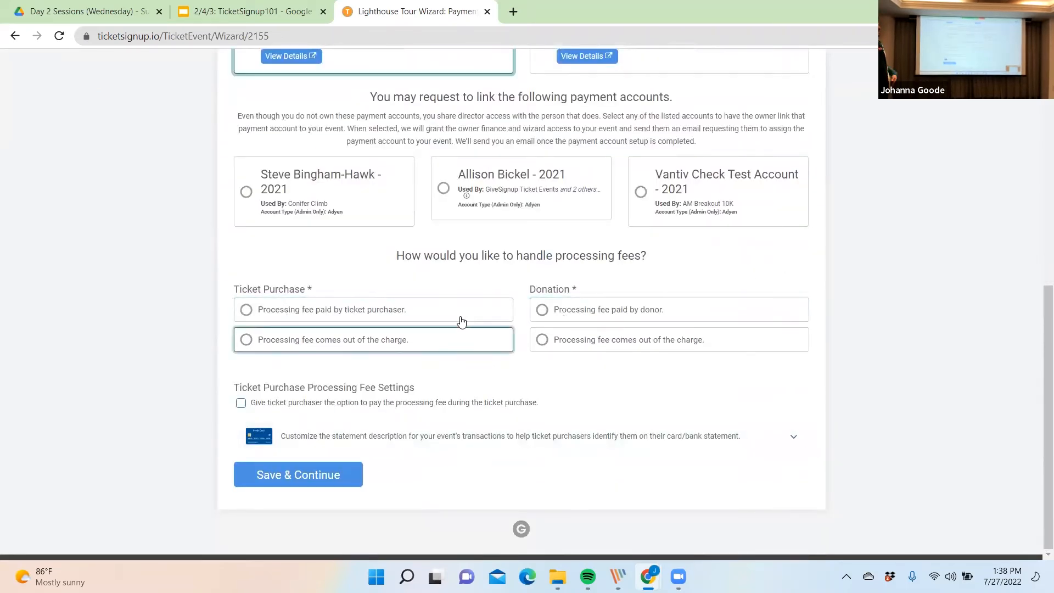
click(509, 309)
click(613, 362)
- Review the alternative payment setup options, including Set Up Later and Test Mode, and return to the existing payment accounts
scroll(615, 368, up, 4)
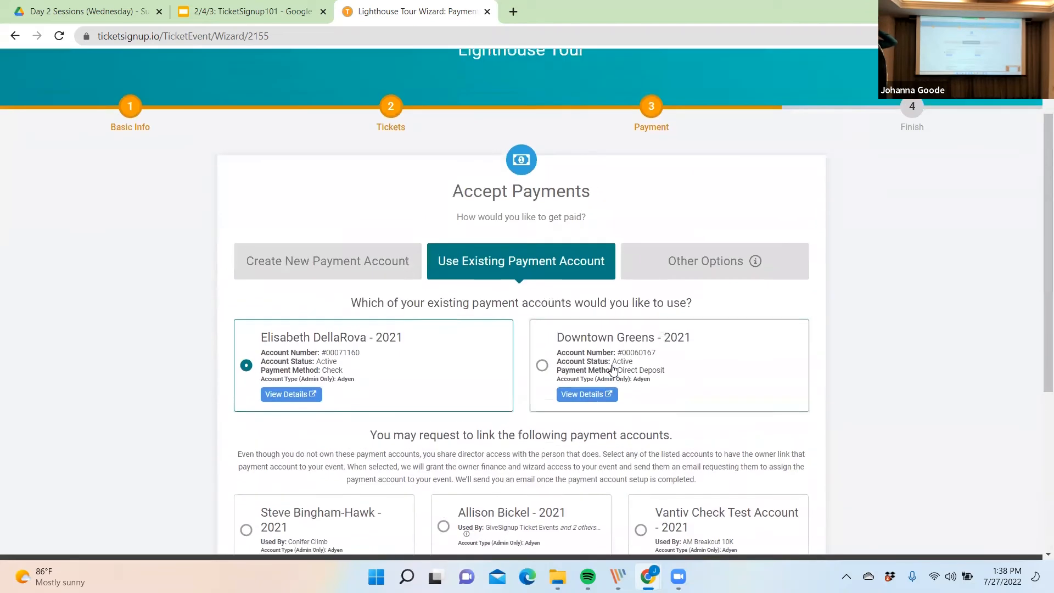
click(396, 260)
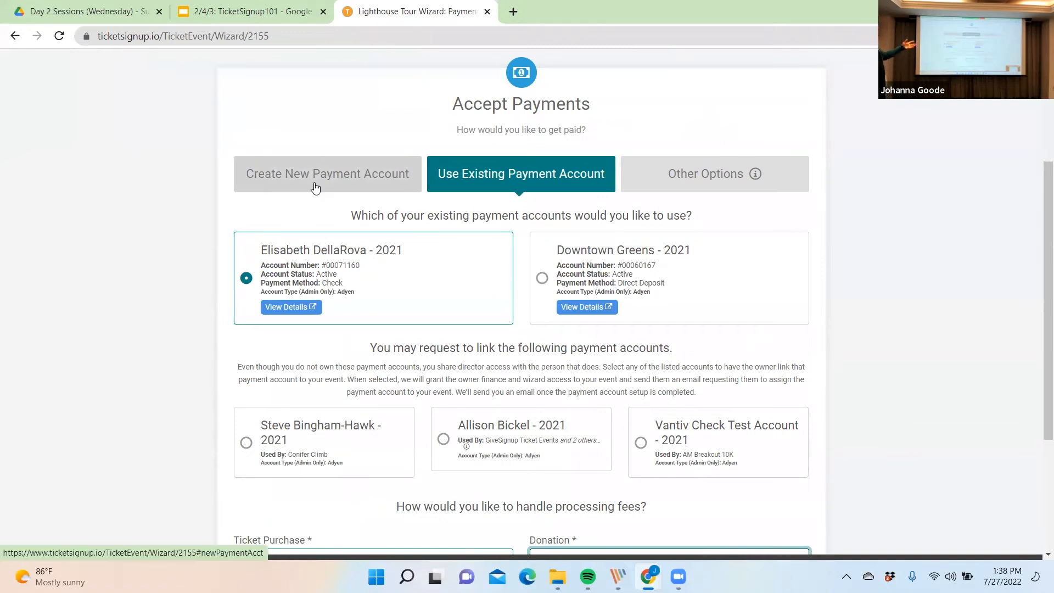
click(641, 182)
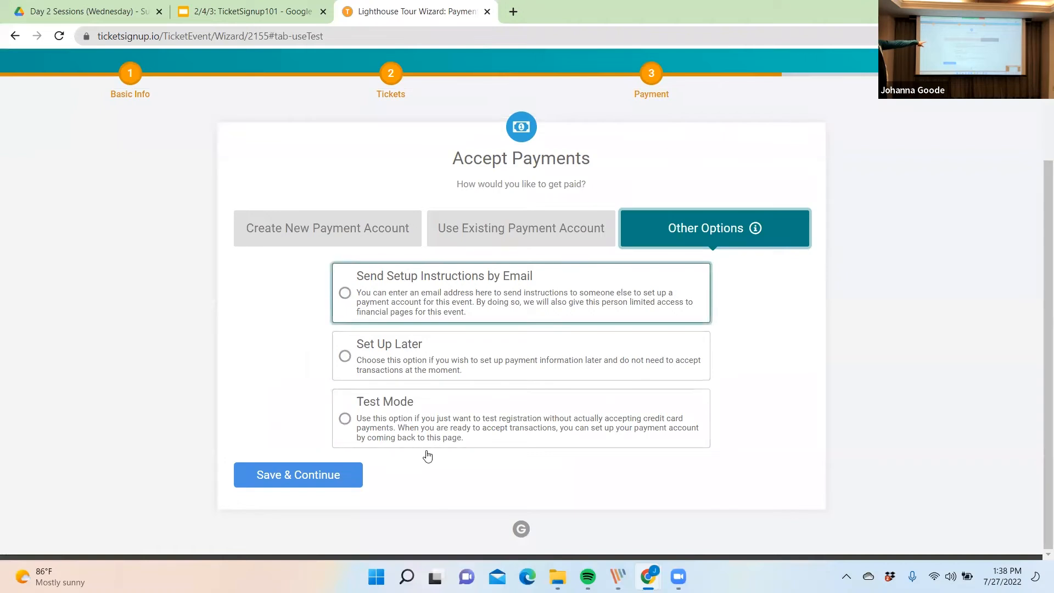
click(494, 229)
- Save the payment settings to finish the wizard and go to the event dashboard
scroll(304, 472, down, 3)
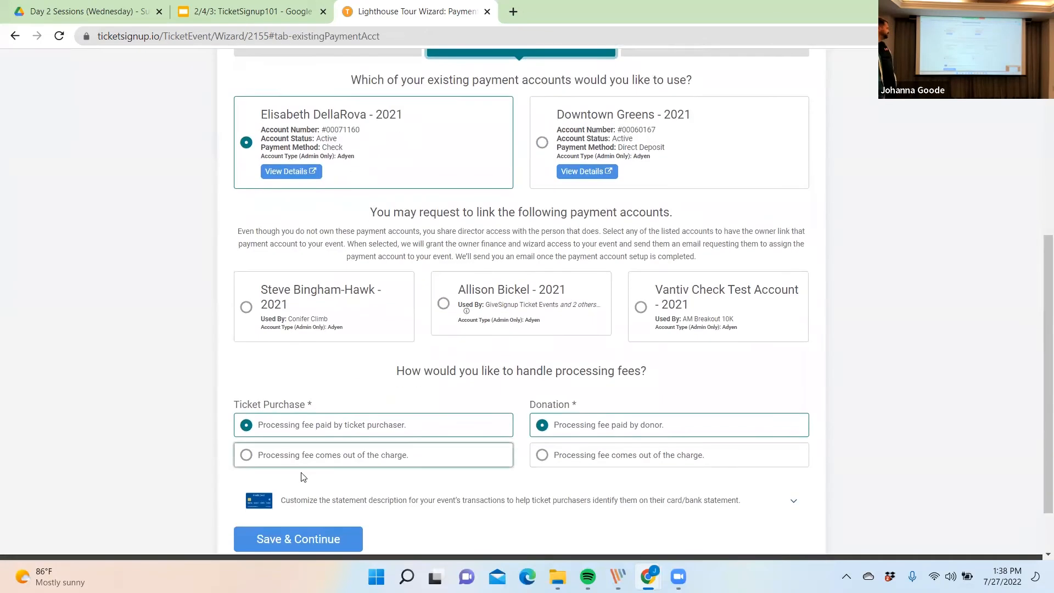
click(336, 538)
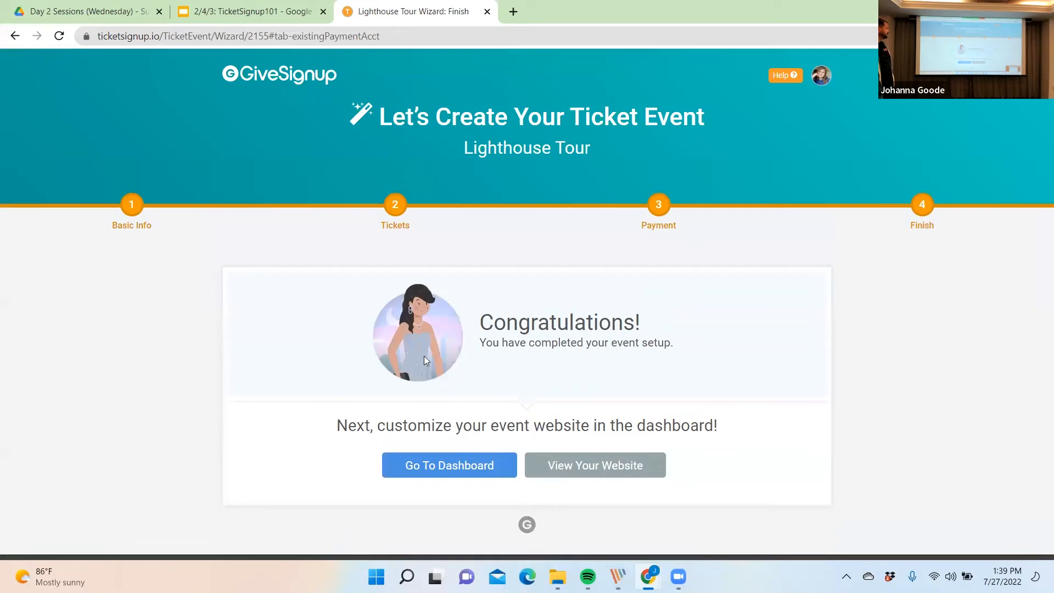
click(430, 467)
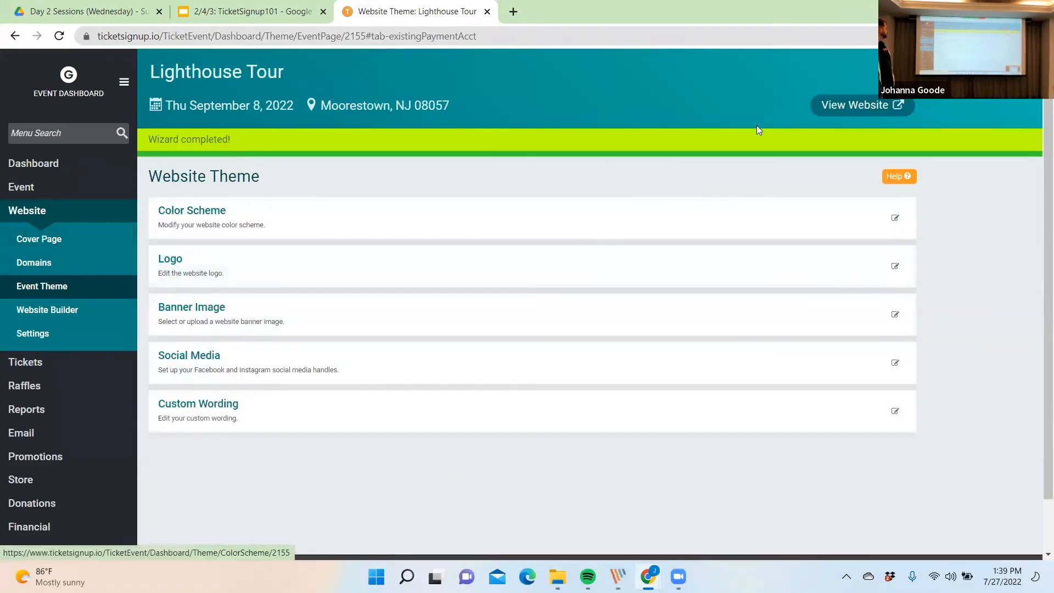
- Open the event's public website and examine its banner, event details and ticket section
click(859, 105)
scroll(443, 269, down, 2)
scroll(442, 269, up, 2)
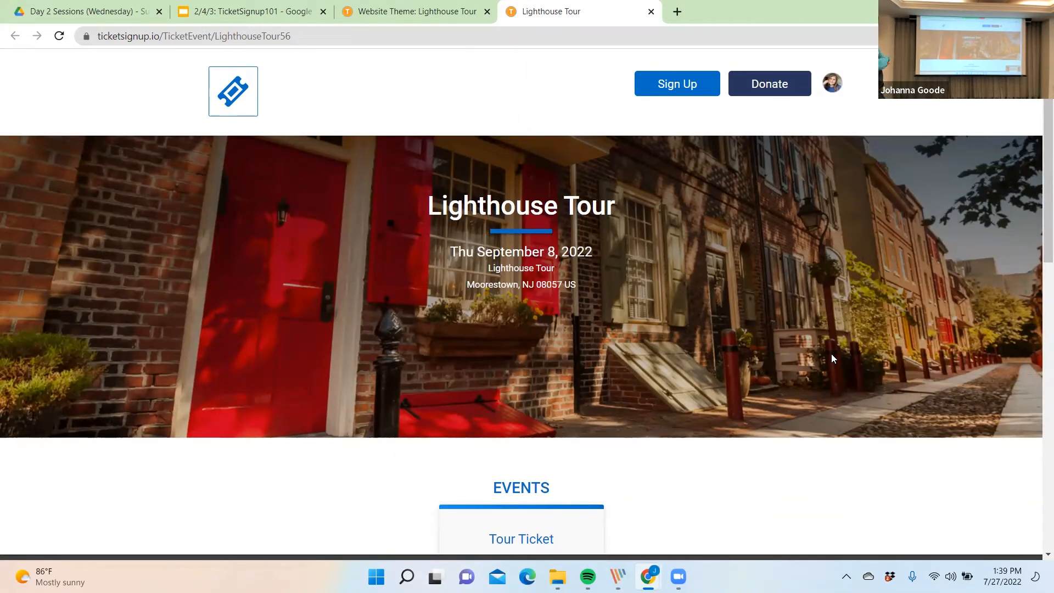
scroll(833, 358, down, 3)
scroll(832, 358, up, 3)
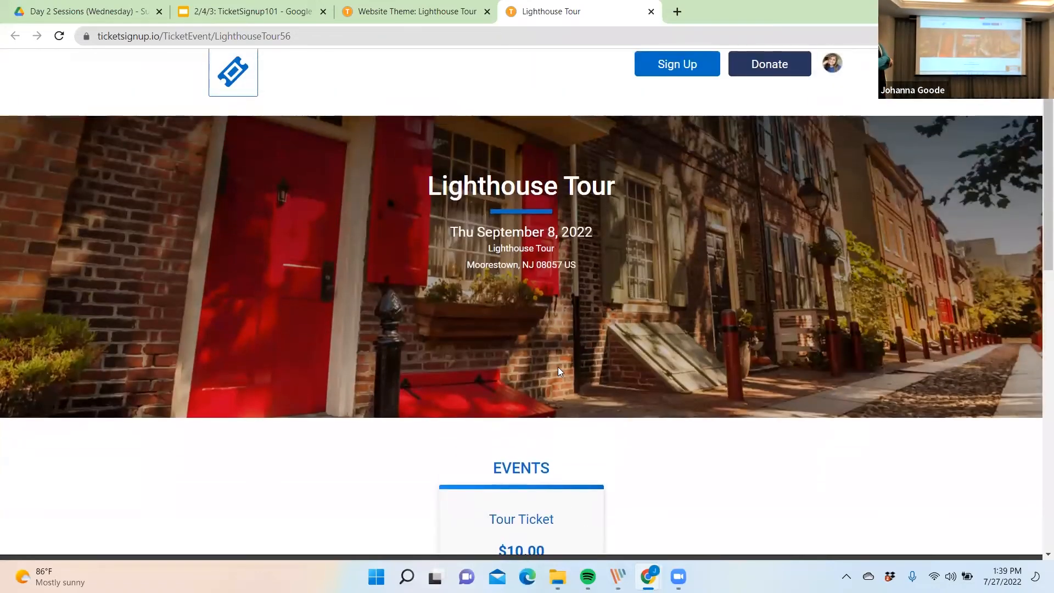
scroll(558, 367, down, 5)
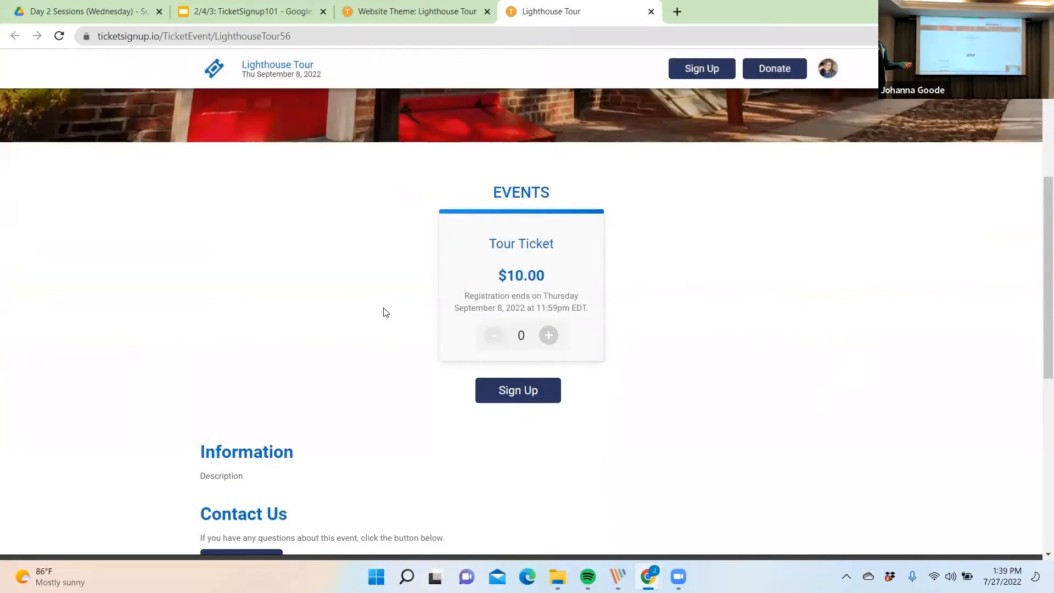
- Examine the public page's ticket card, information, contact, ticket and donation lookup, and location sections
right_click(385, 311)
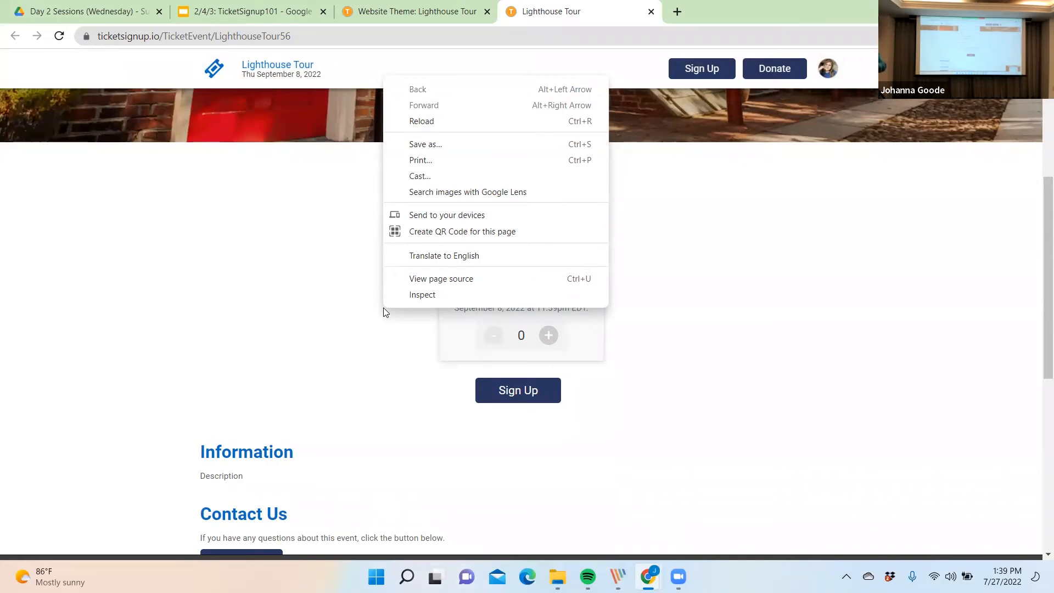
click(306, 292)
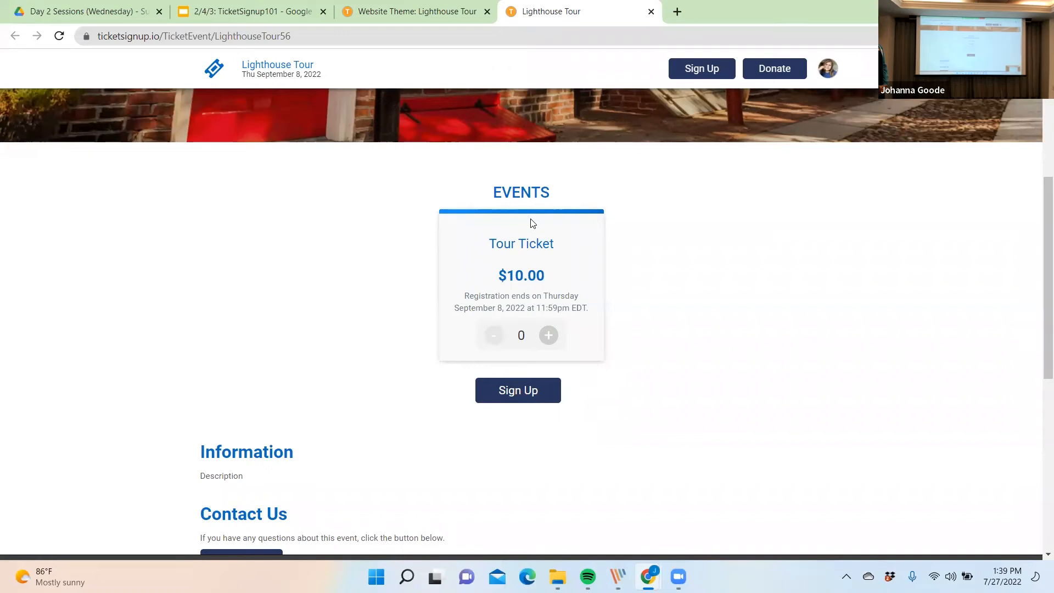
scroll(380, 397, up, 1)
scroll(377, 400, down, 6)
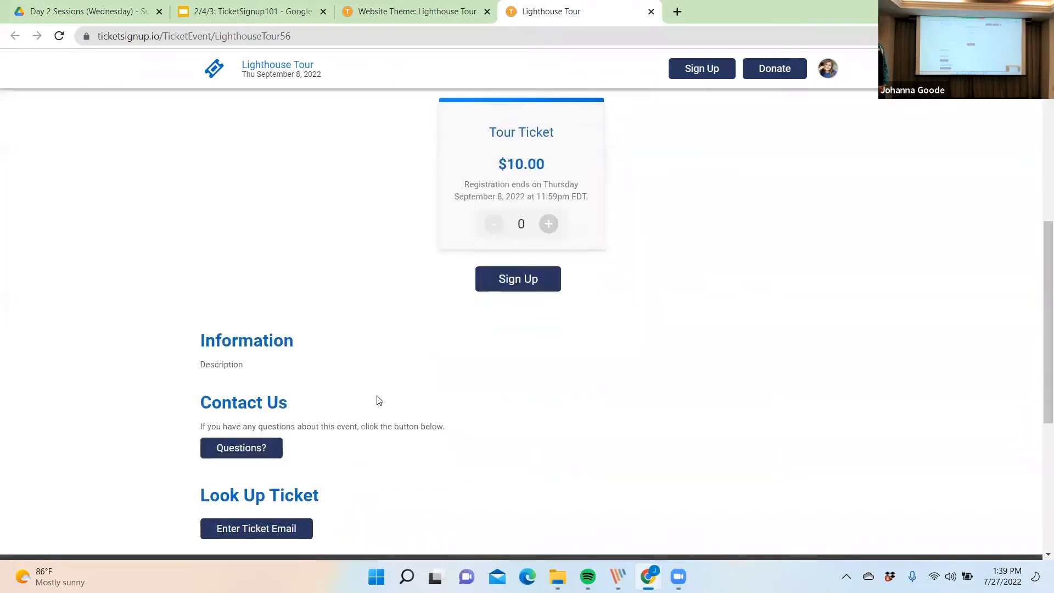
scroll(377, 400, down, 2)
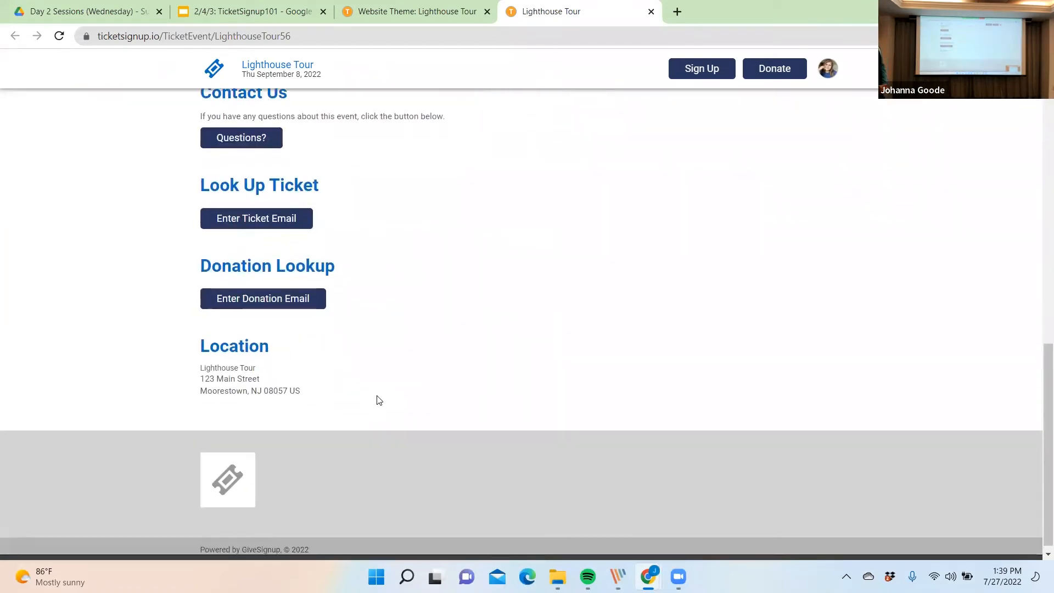
scroll(378, 400, up, 13)
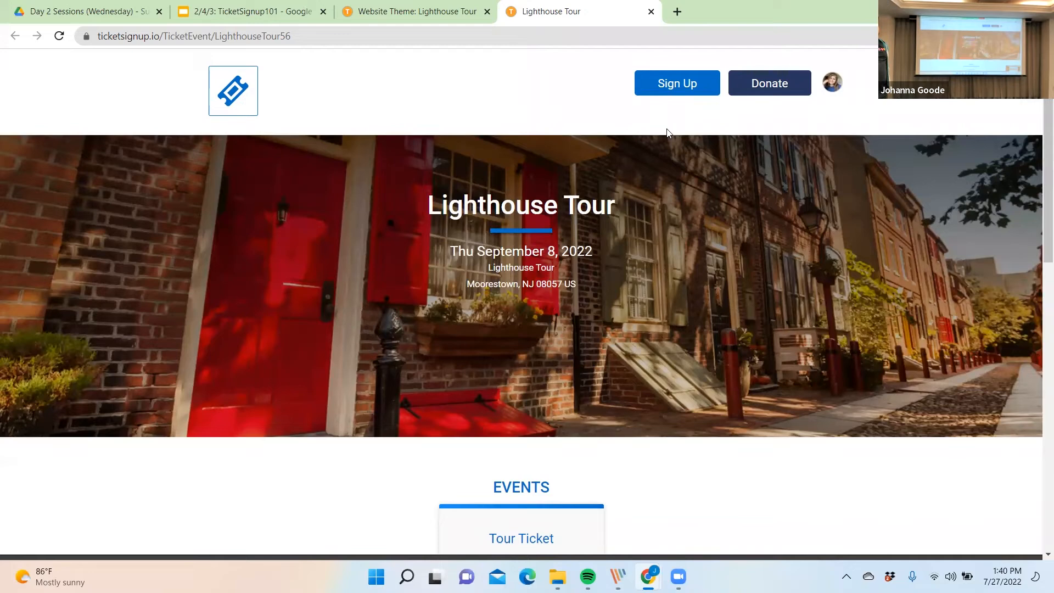
scroll(550, 208, down, 9)
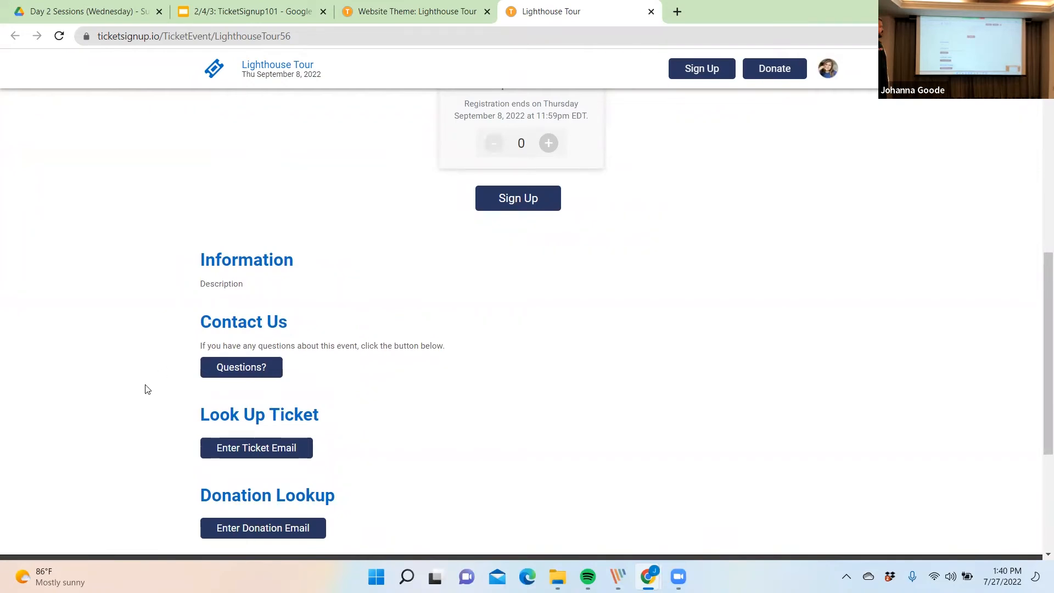
scroll(147, 389, down, 2)
scroll(147, 389, up, 8)
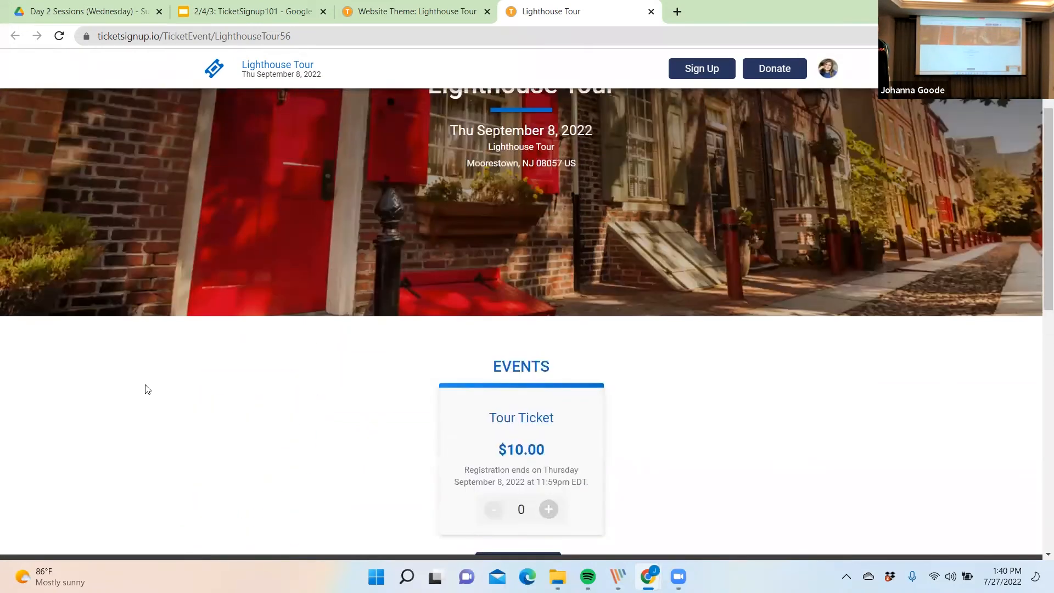
- Return from the public event website to the Lighthouse Tour event dashboard
scroll(147, 389, up, 2)
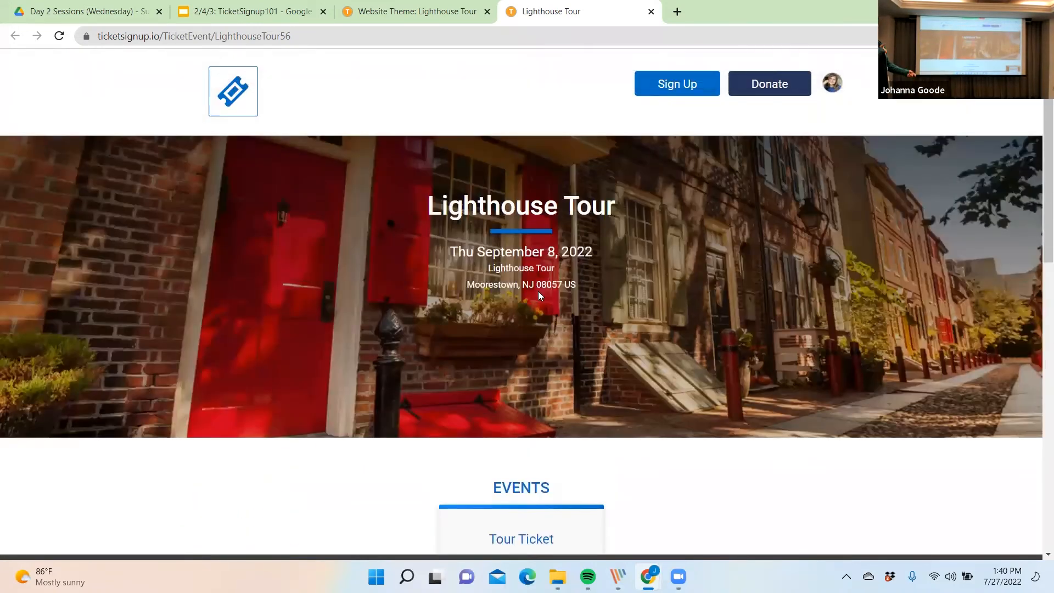
click(833, 85)
click(872, 106)
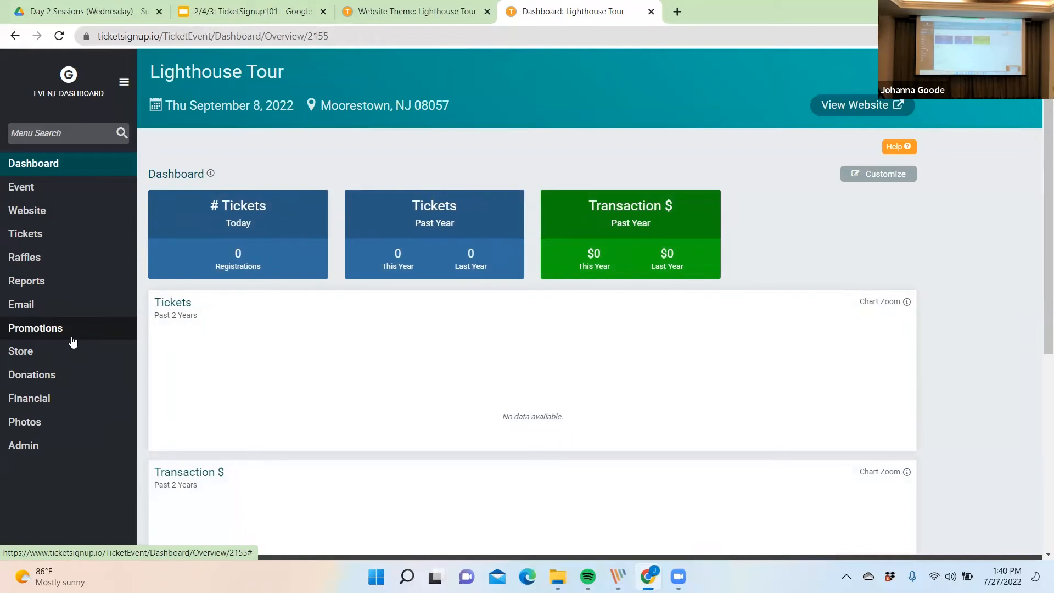
- Enable Advanced Ticket Settings for the event and confirm the switch from simple tickets
click(43, 233)
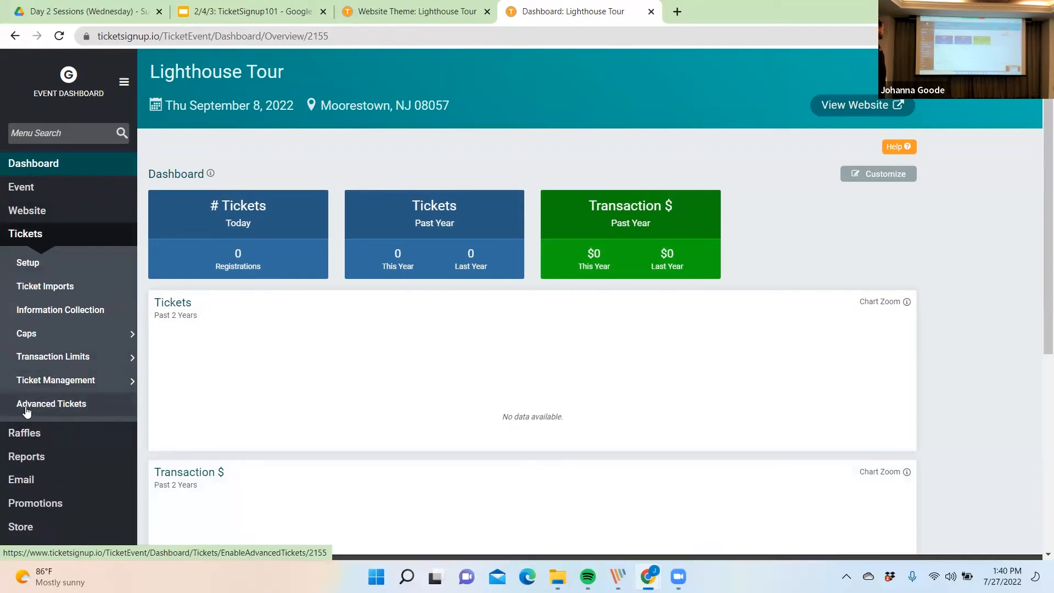
click(65, 406)
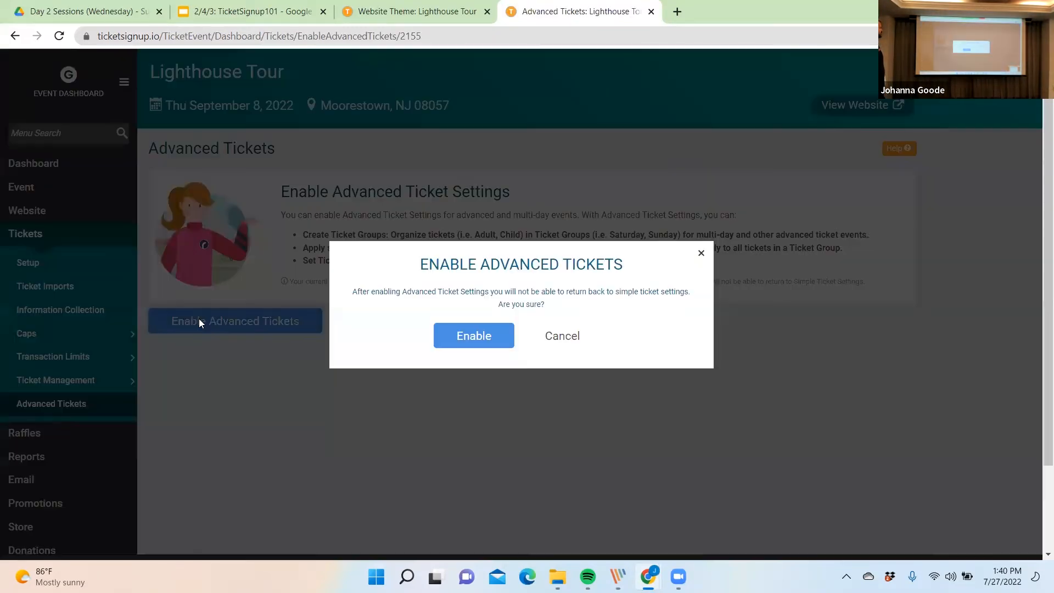
click(195, 323)
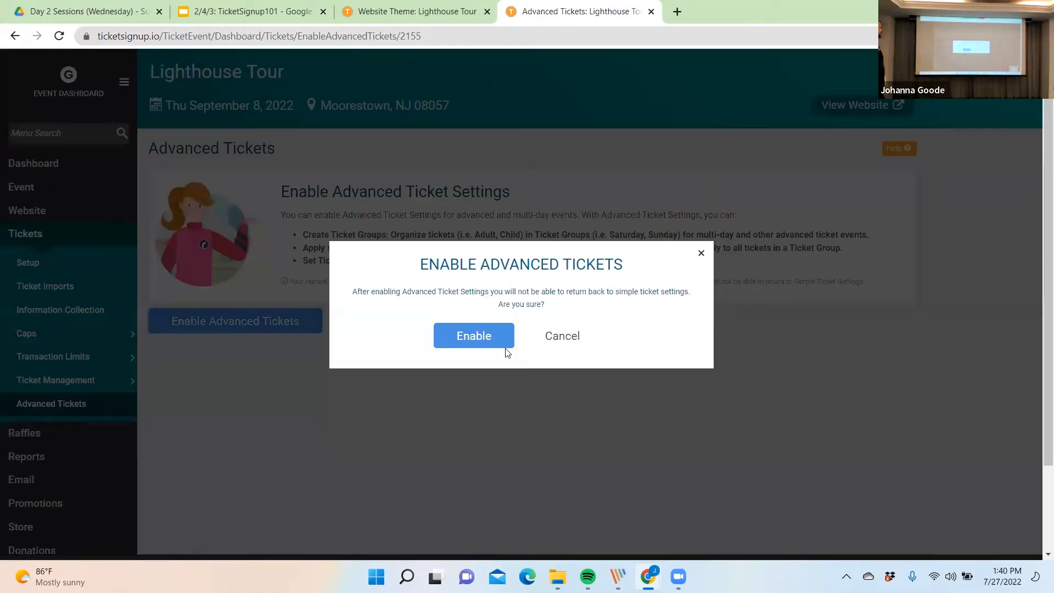
click(471, 341)
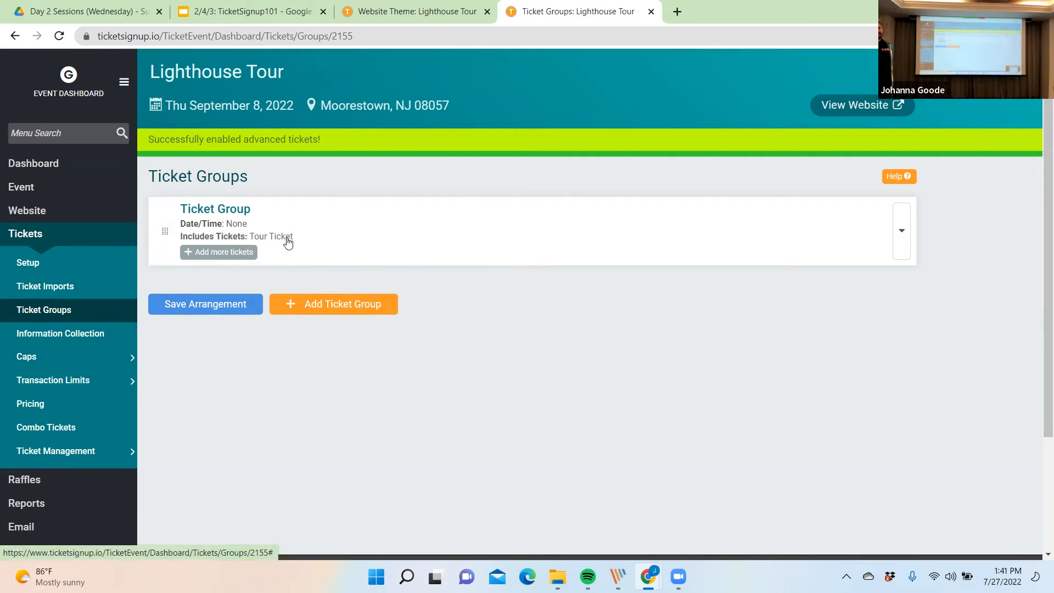
- Rename the event's only ticket group Monday and enable its start and end dates, both set to 09/08/2022
click(900, 229)
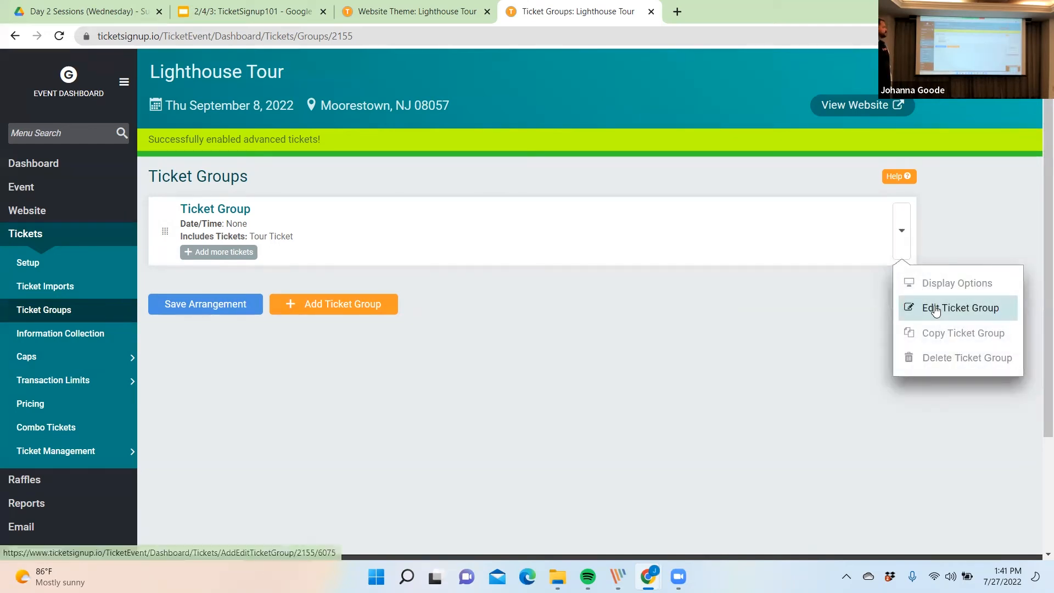
click(903, 307)
triple_click(301, 146)
text(Monday)
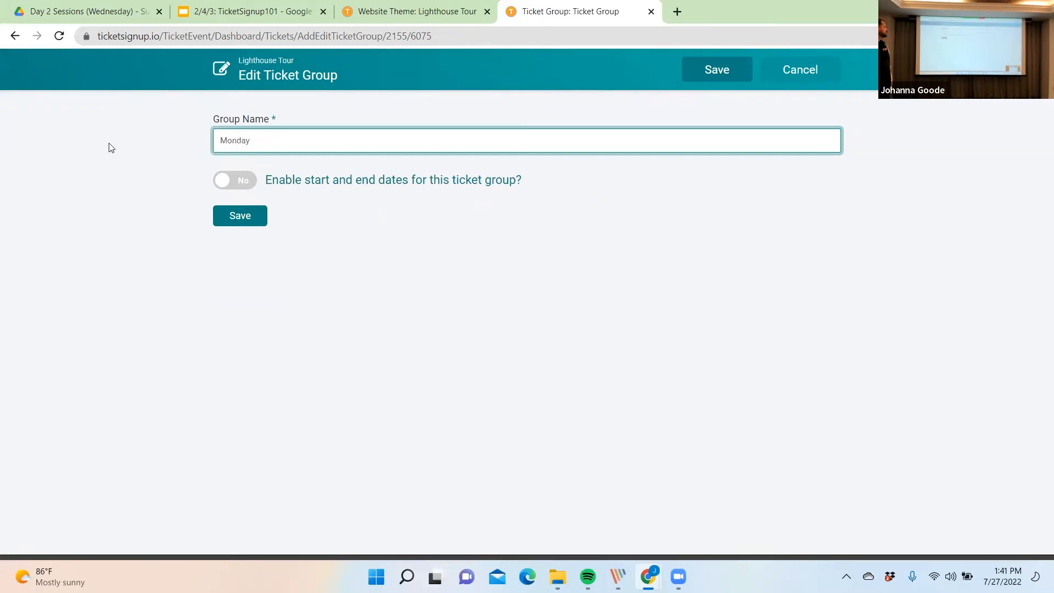
click(233, 180)
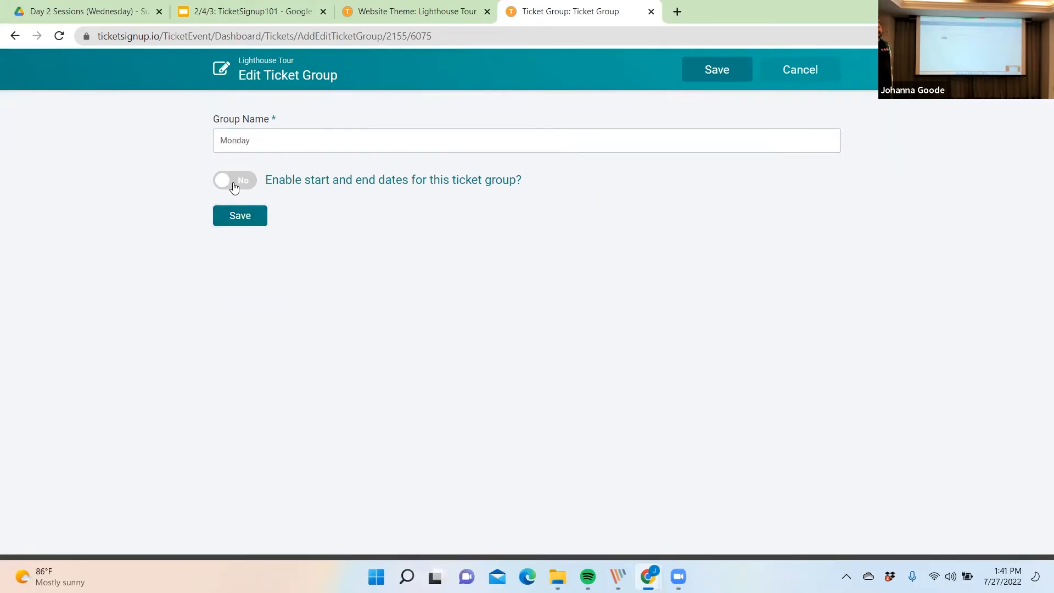
click(230, 230)
text(08082)
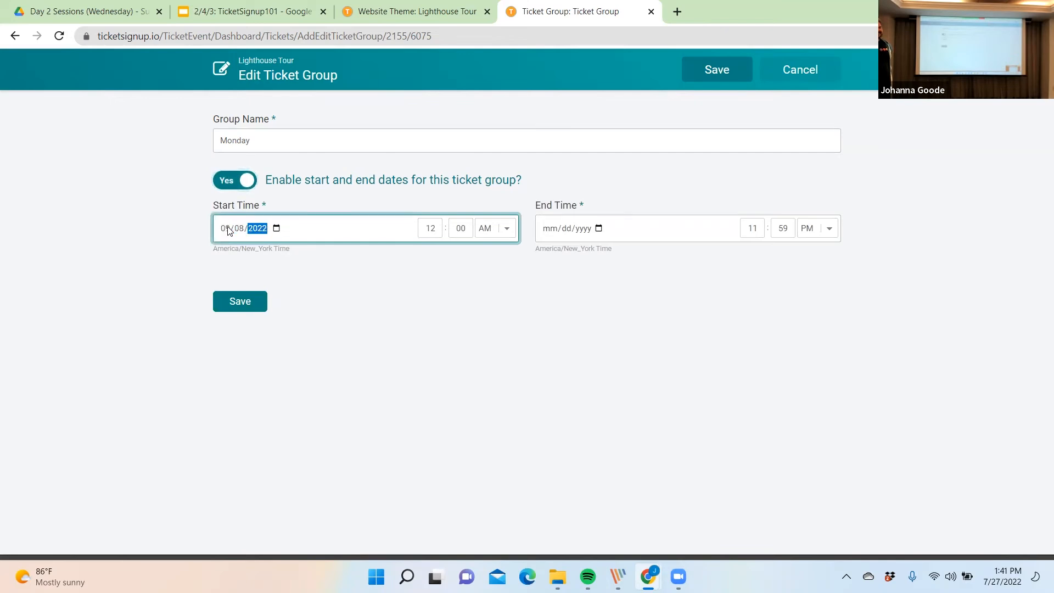
click(553, 229)
text(09082022)
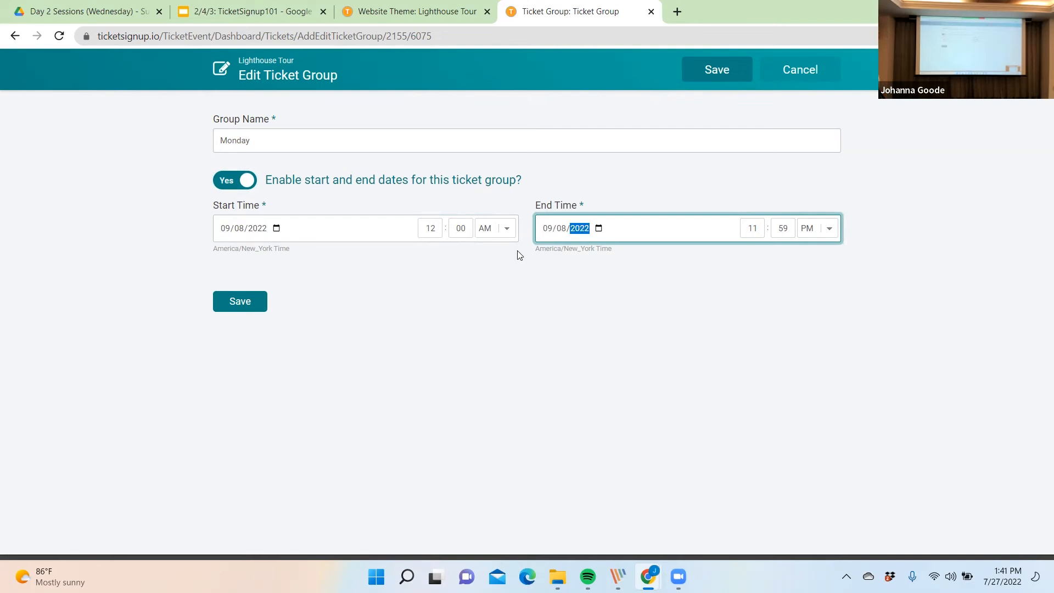
click(252, 303)
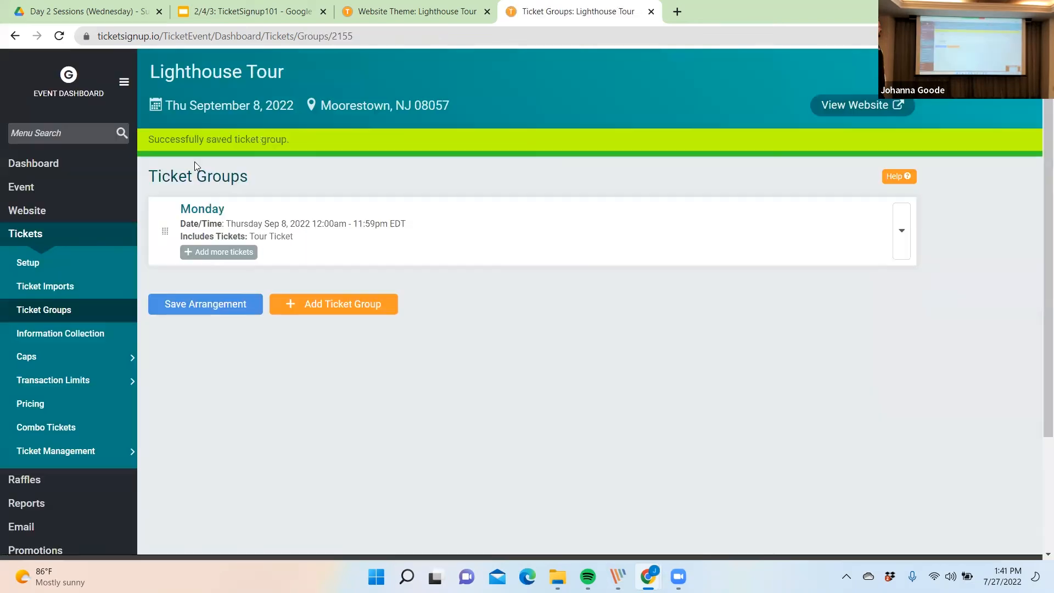
- Rename the Monday ticket group Thursday and save it
click(901, 230)
click(970, 317)
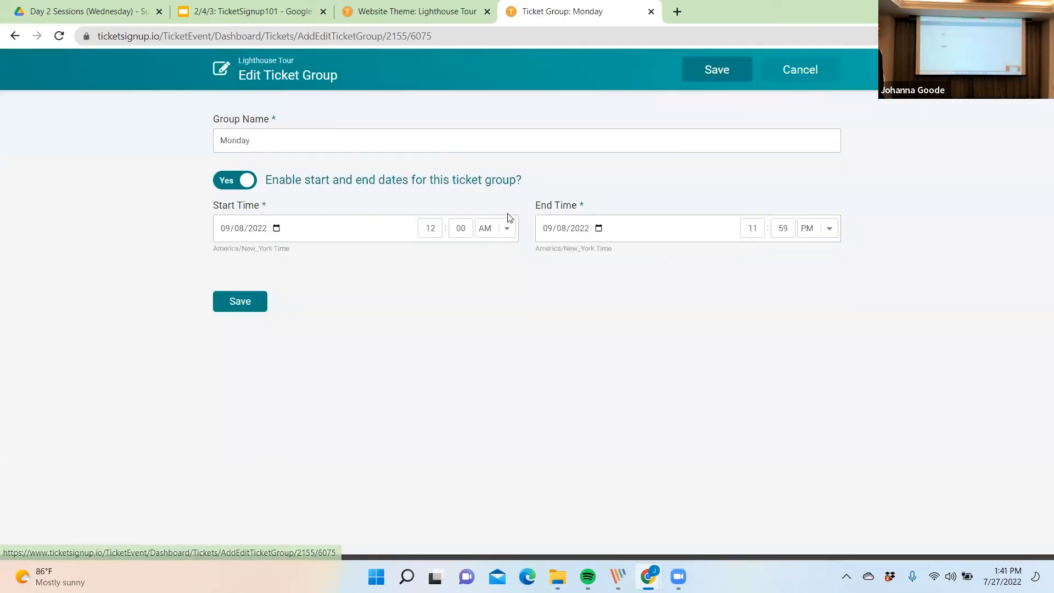
text(Thirs)
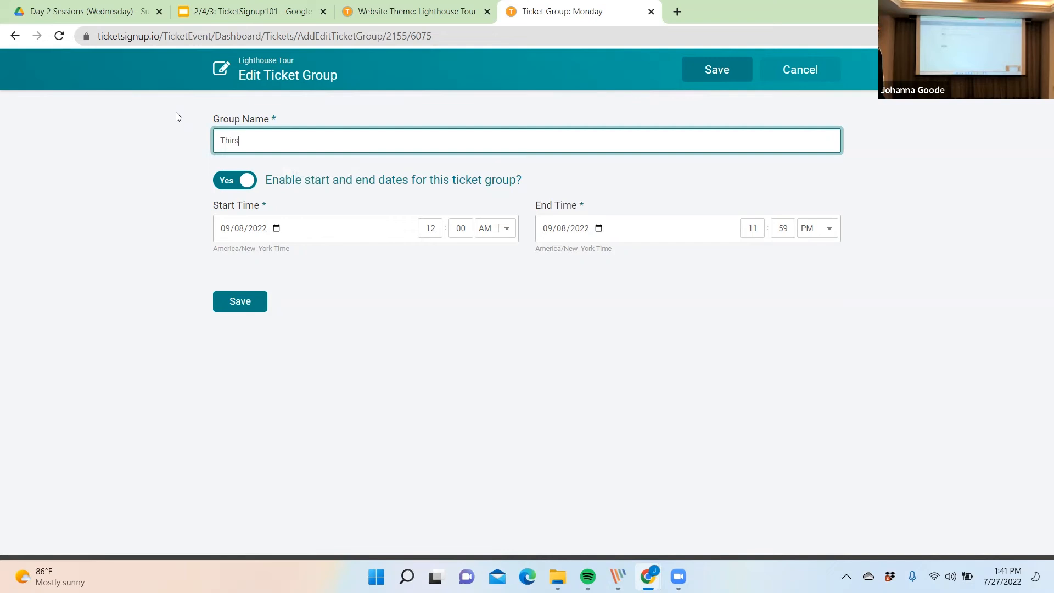
text(dayd)
key(BackSpace)
key(BackSpace)
text(ursday)
key(Return)
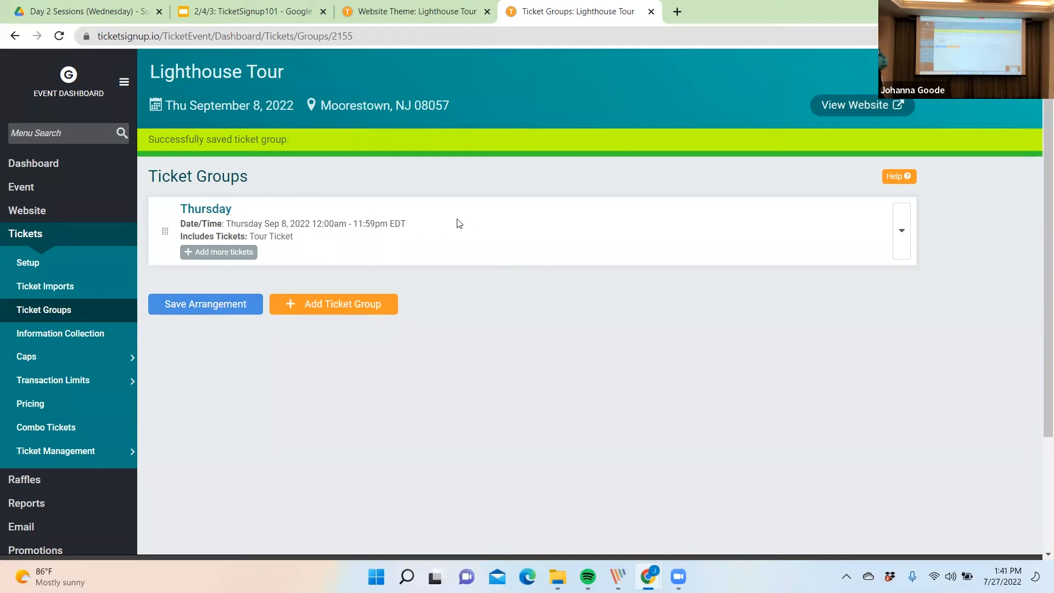
click(901, 234)
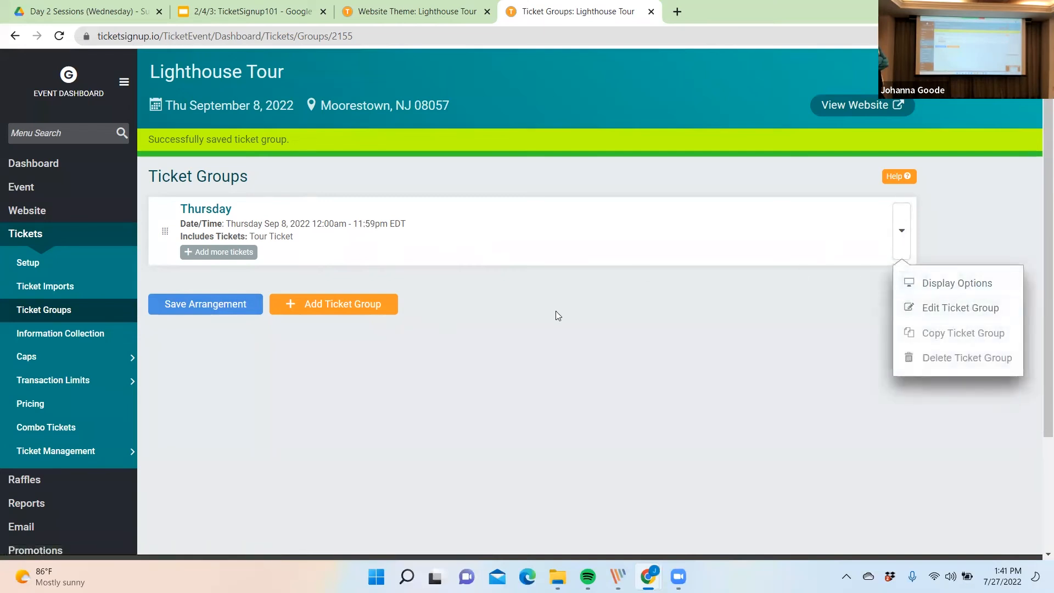
click(465, 264)
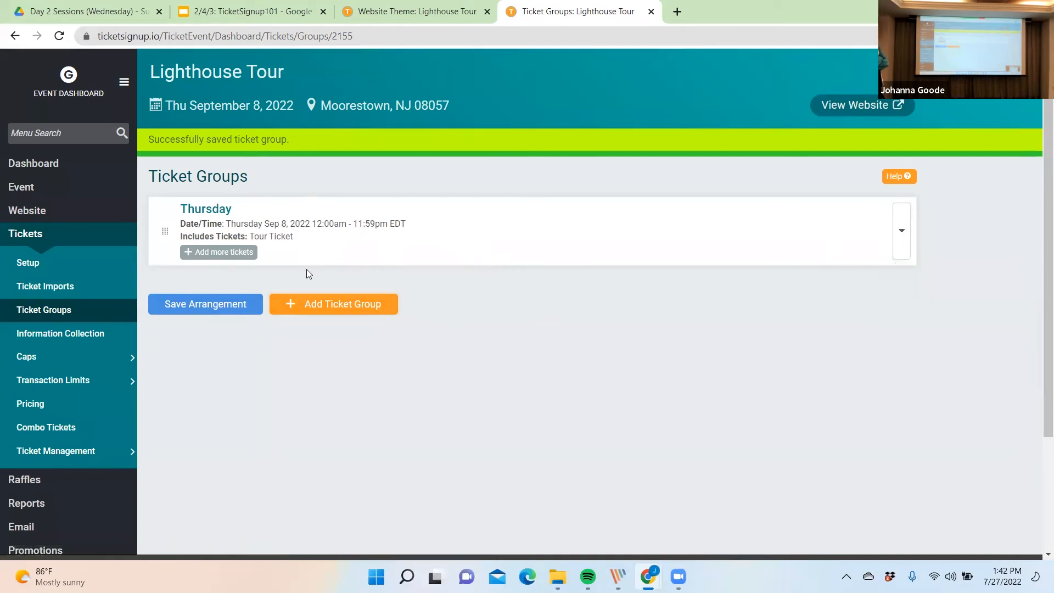
- Add a ticket group named Friday with start and end dates of 09/09/2022
click(316, 313)
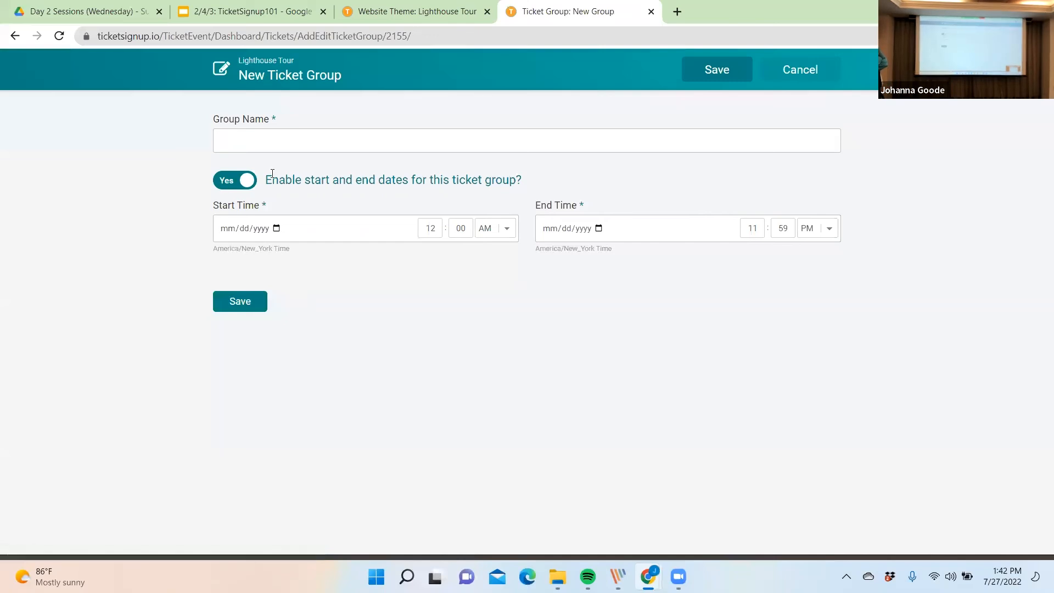
click(247, 138)
text(Fr)
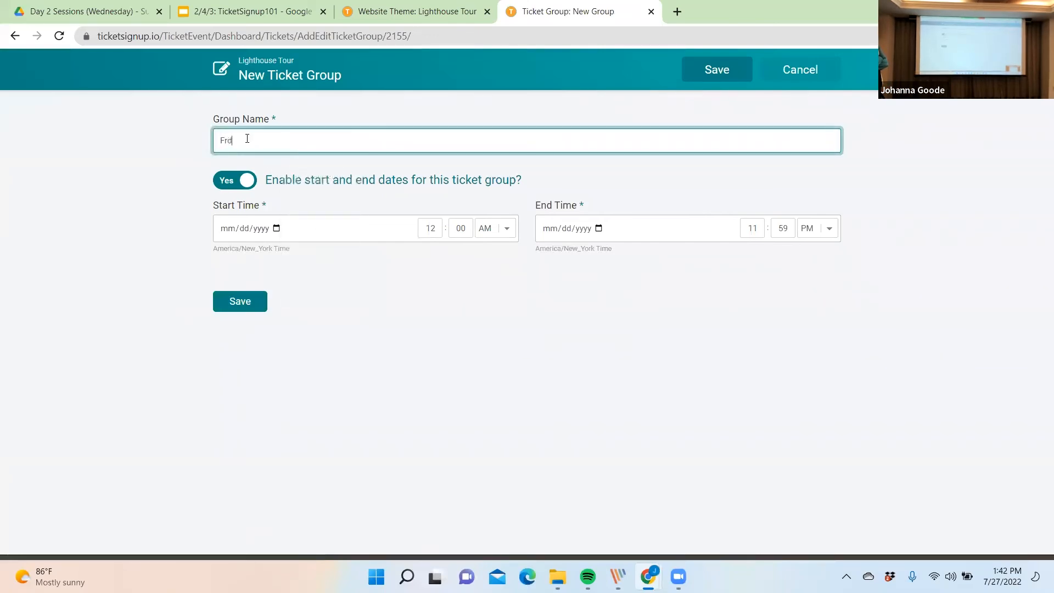
text(iday)
click(226, 237)
text(090920)
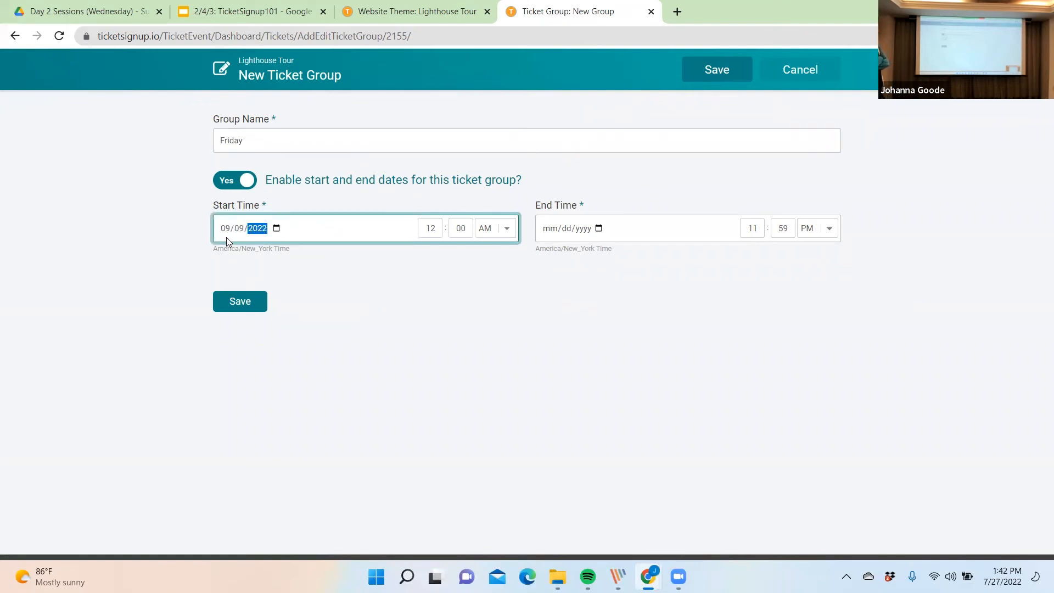
click(560, 230)
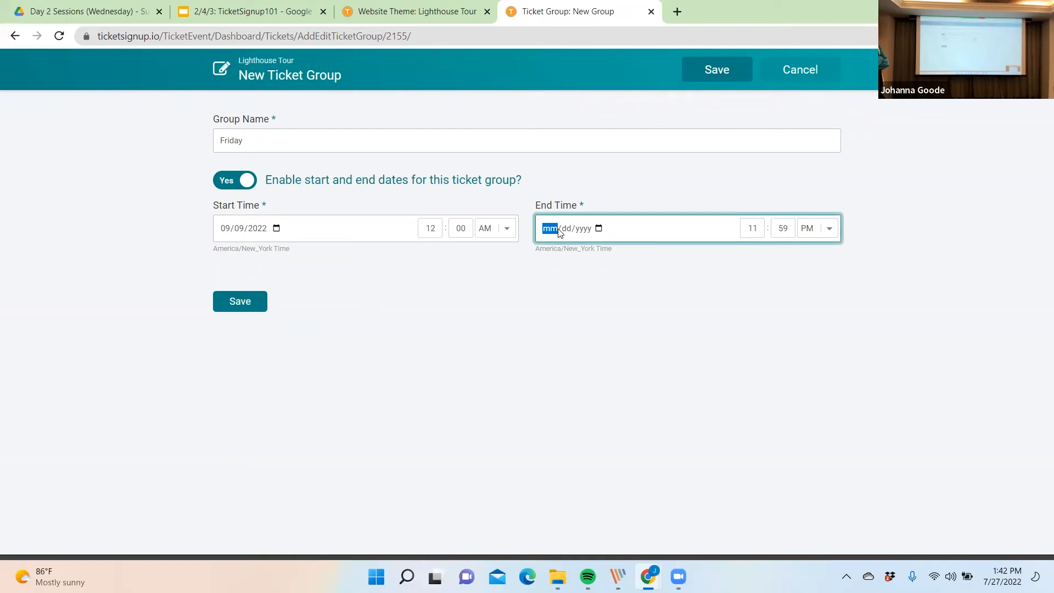
text(09092022)
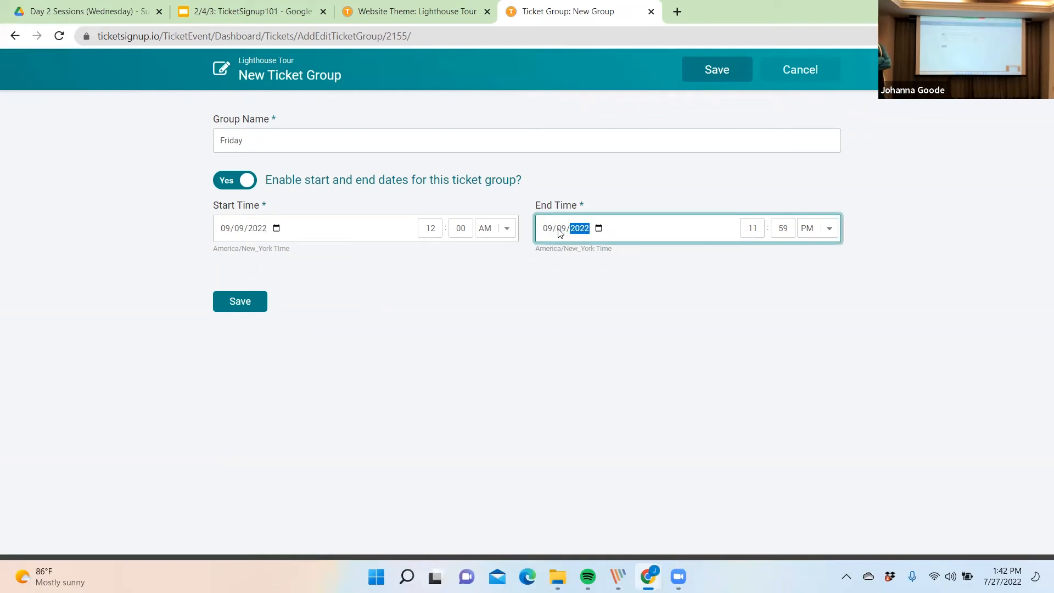
key(Return)
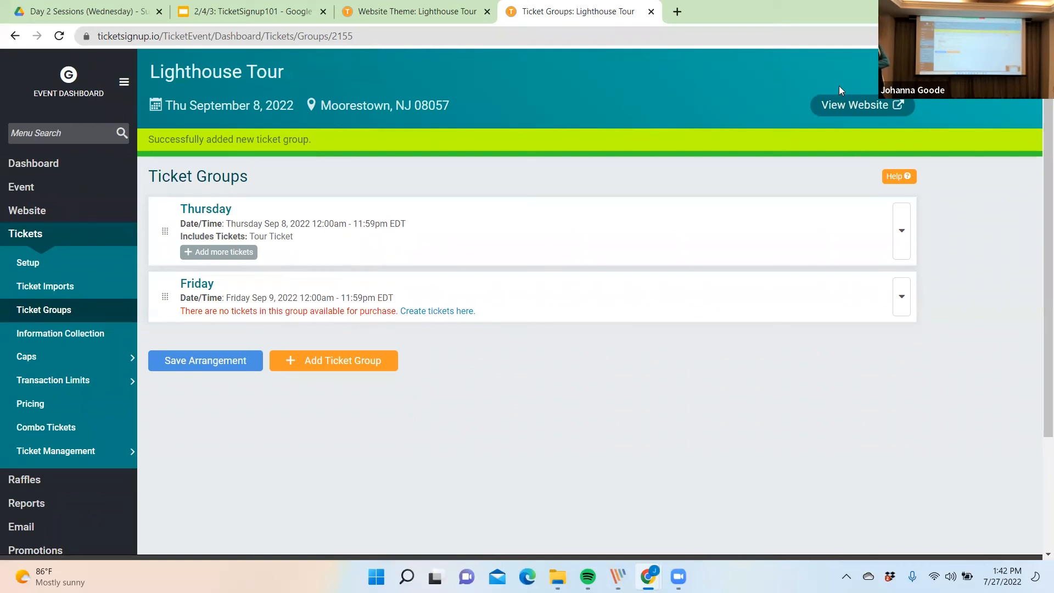
- Review the Thursday and Friday ticket groups on the public event website, and return to the event dashboard
click(839, 104)
scroll(548, 264, down, 3)
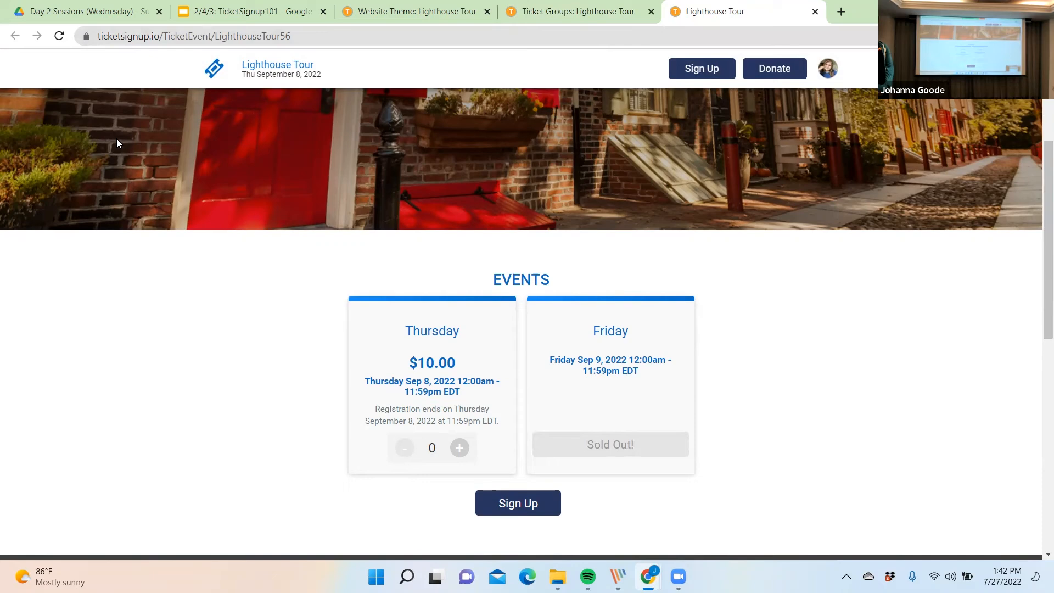
scroll(622, 204, up, 2)
scroll(647, 193, up, 3)
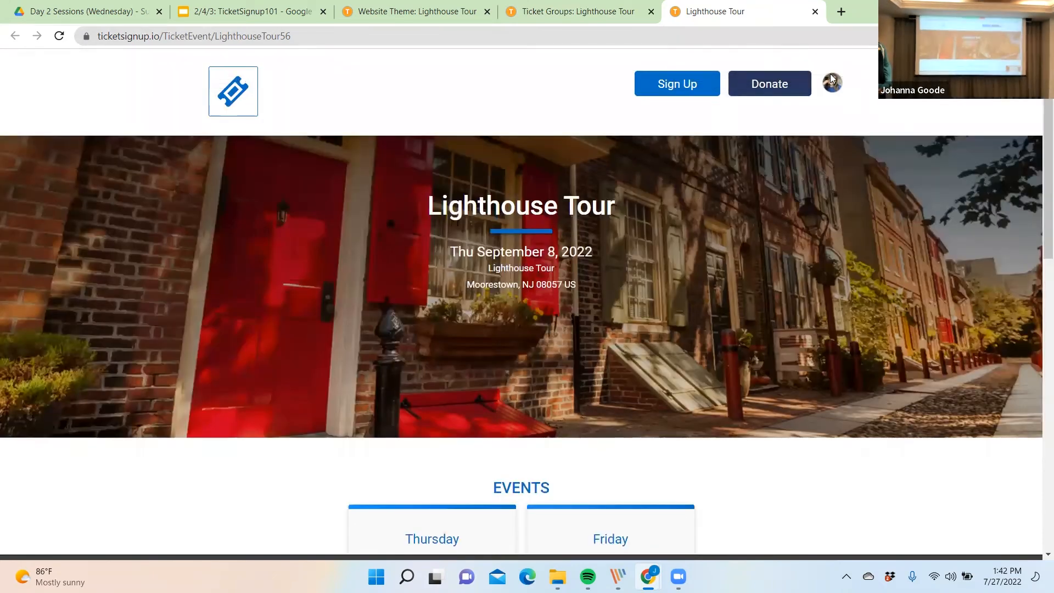
click(830, 82)
click(896, 105)
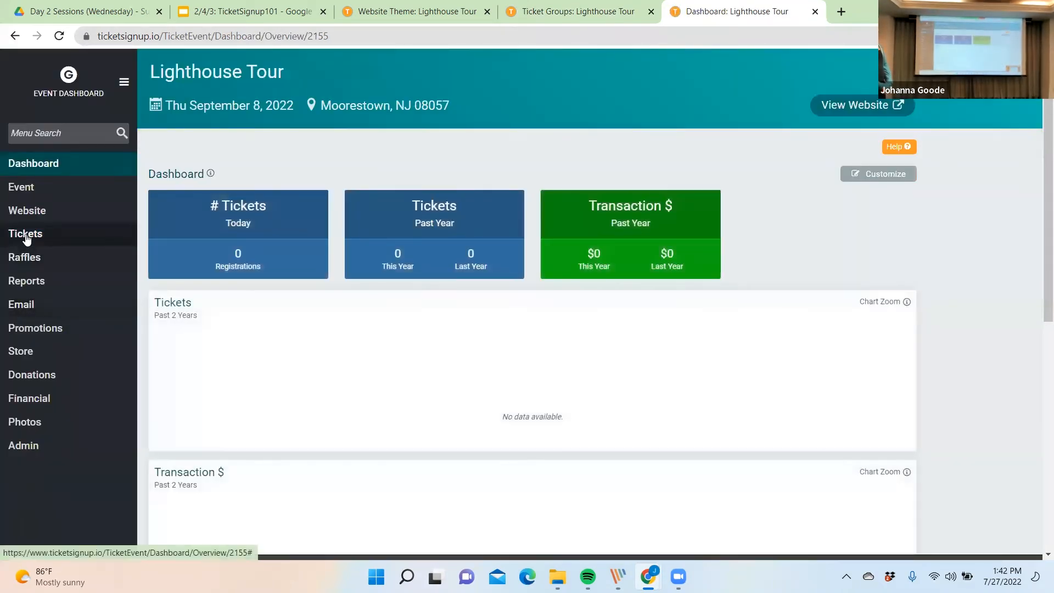
- Create a ticket named Tour Ticket in the Friday ticket group
click(27, 238)
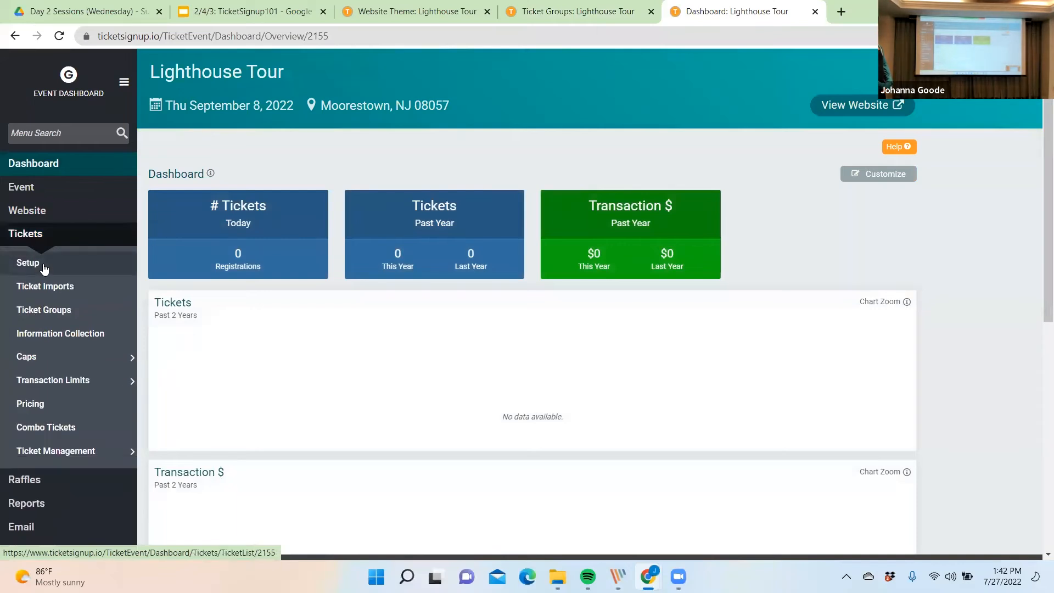
click(40, 265)
click(486, 365)
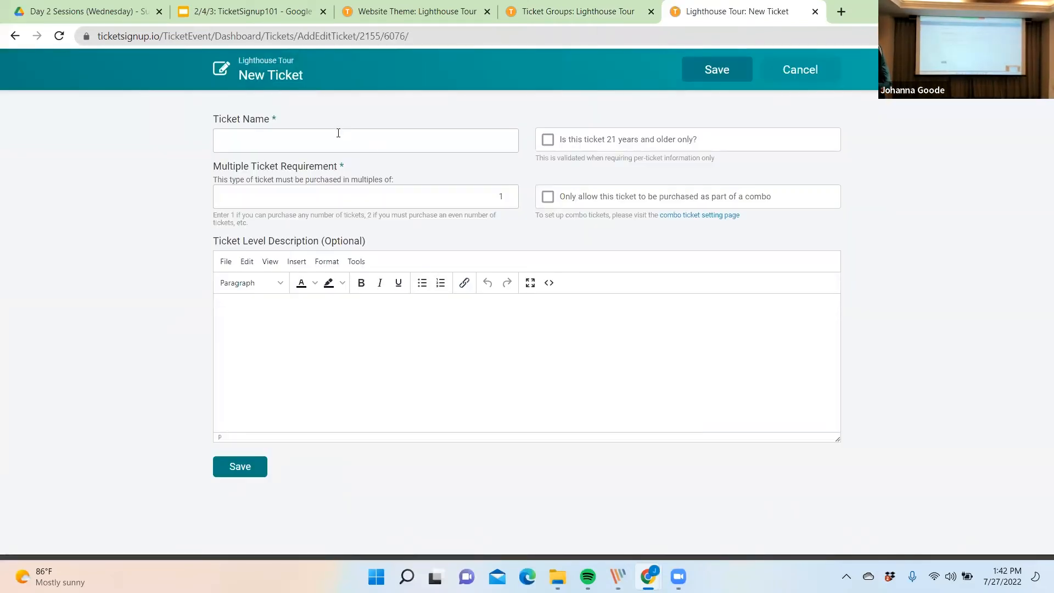
click(339, 134)
text(Tour Ticket)
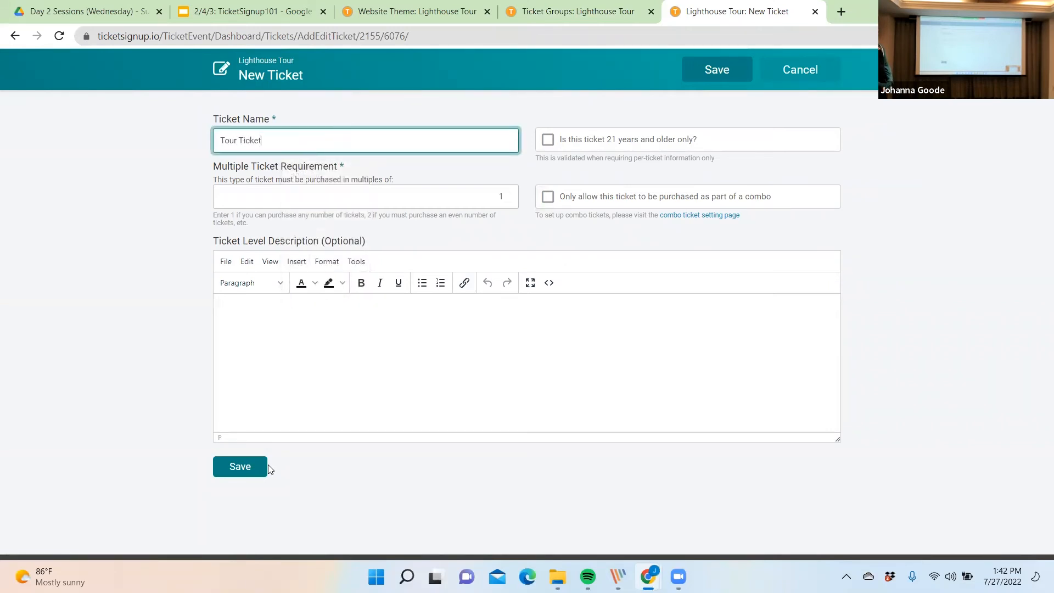
click(245, 471)
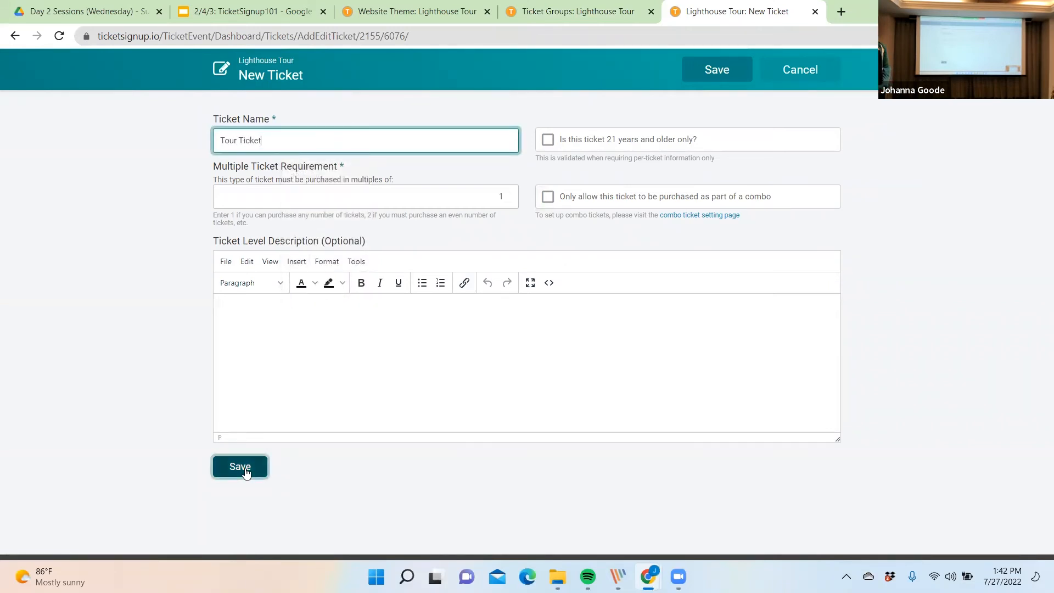
click(246, 471)
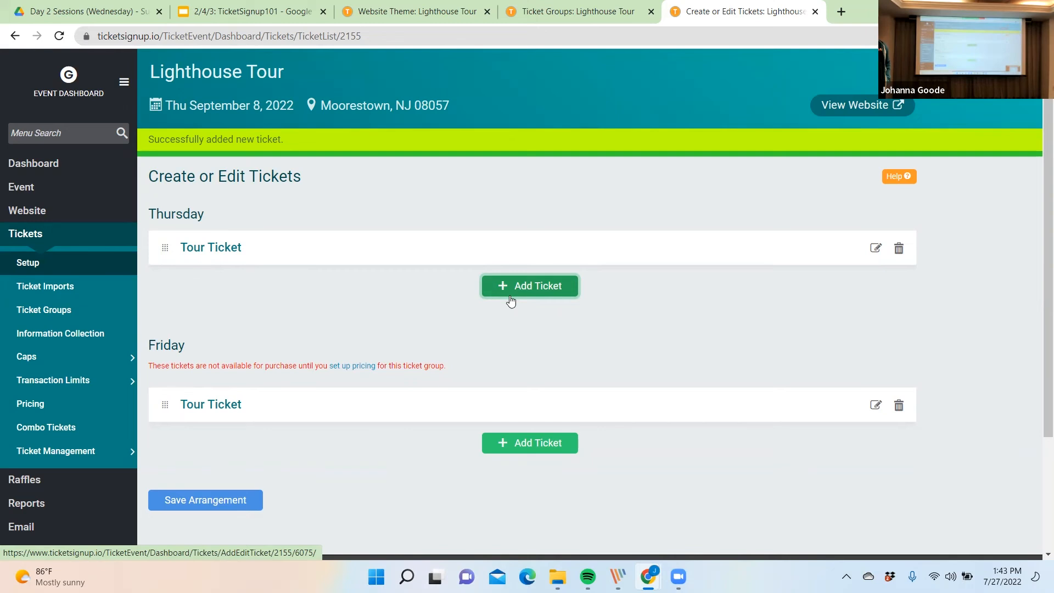
- Copy the Thursday ticket group and name the copy Saturday
click(83, 309)
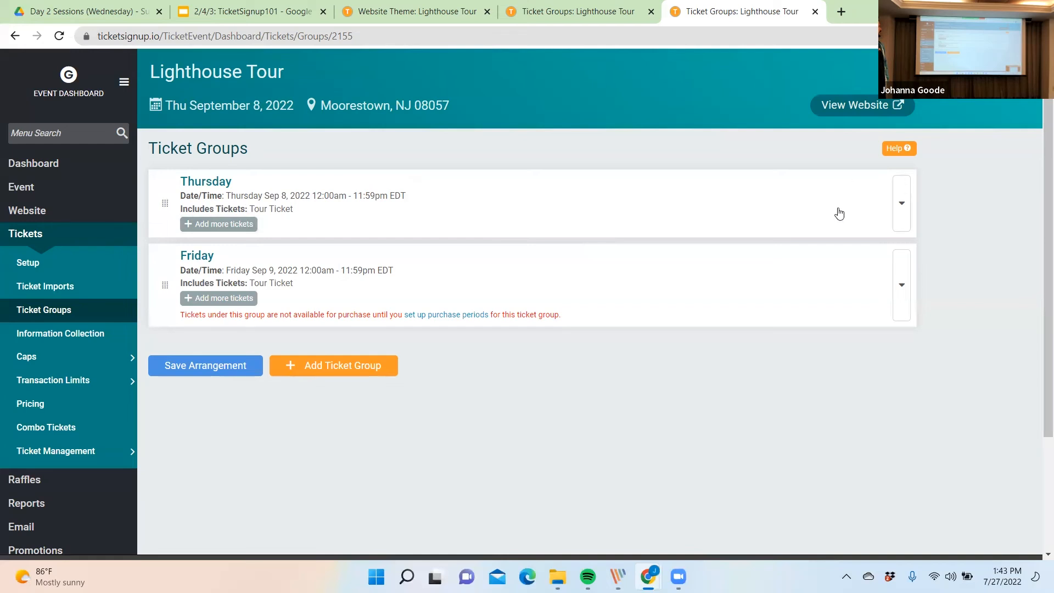
click(903, 205)
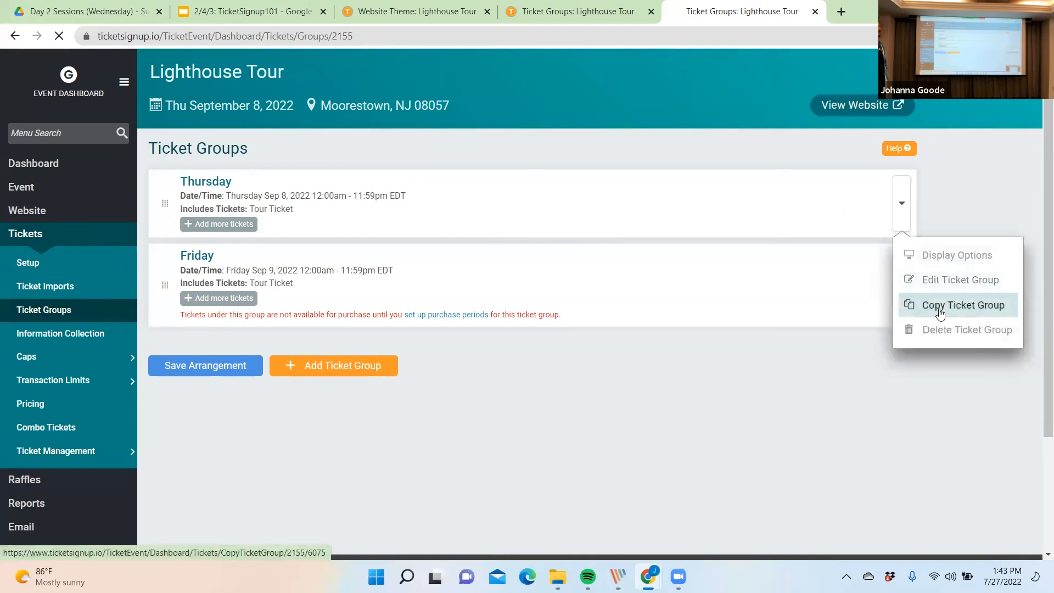
click(939, 306)
double_click(292, 164)
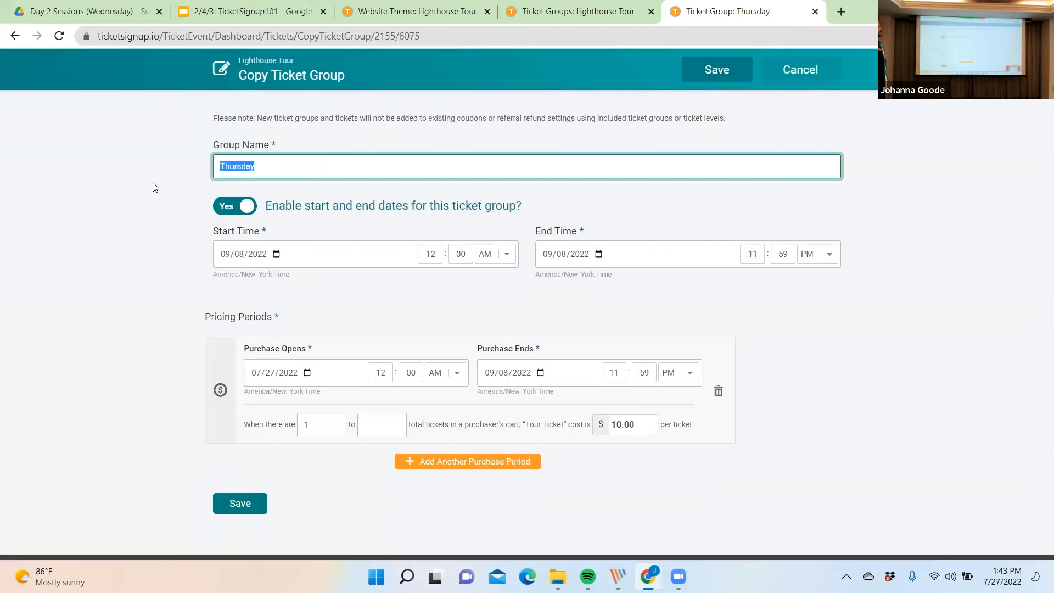
text(Sat)
- Set the Saturday group's start, end and purchase end dates to 09/10/2022 and save the group
click(238, 254)
text(10)
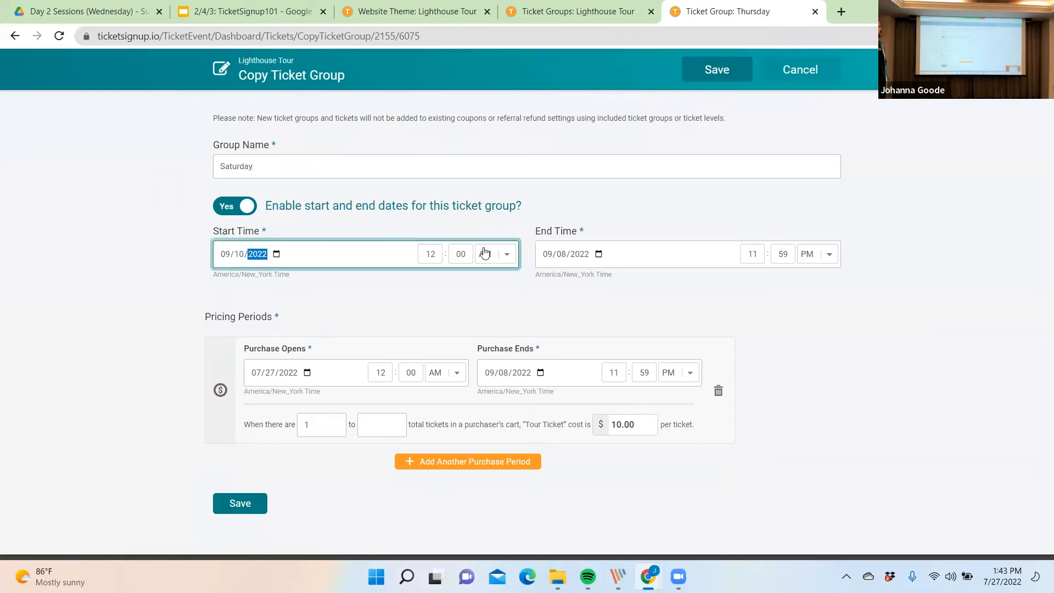
click(561, 254)
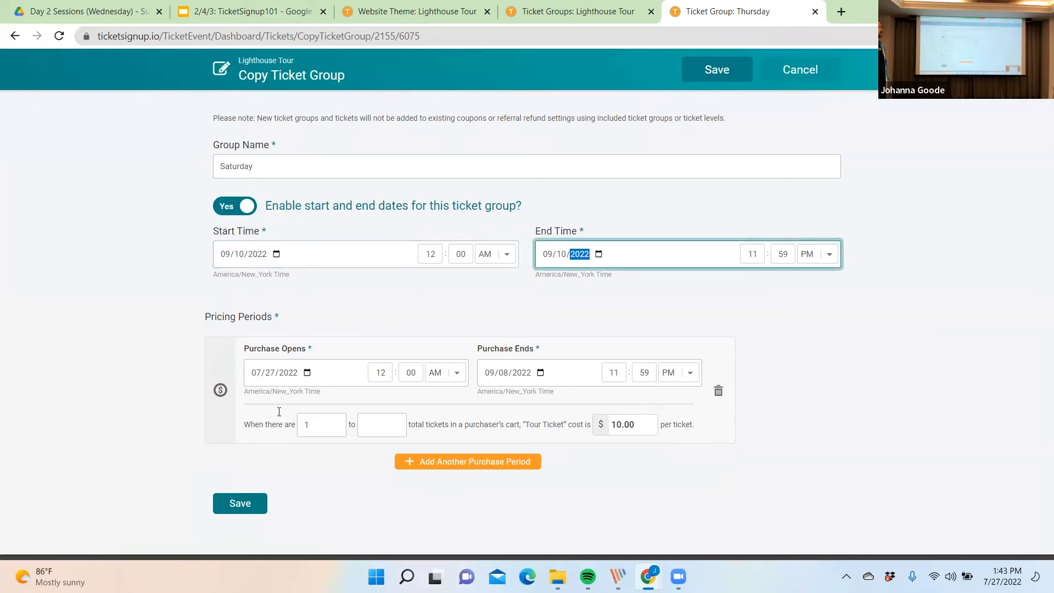
click(506, 376)
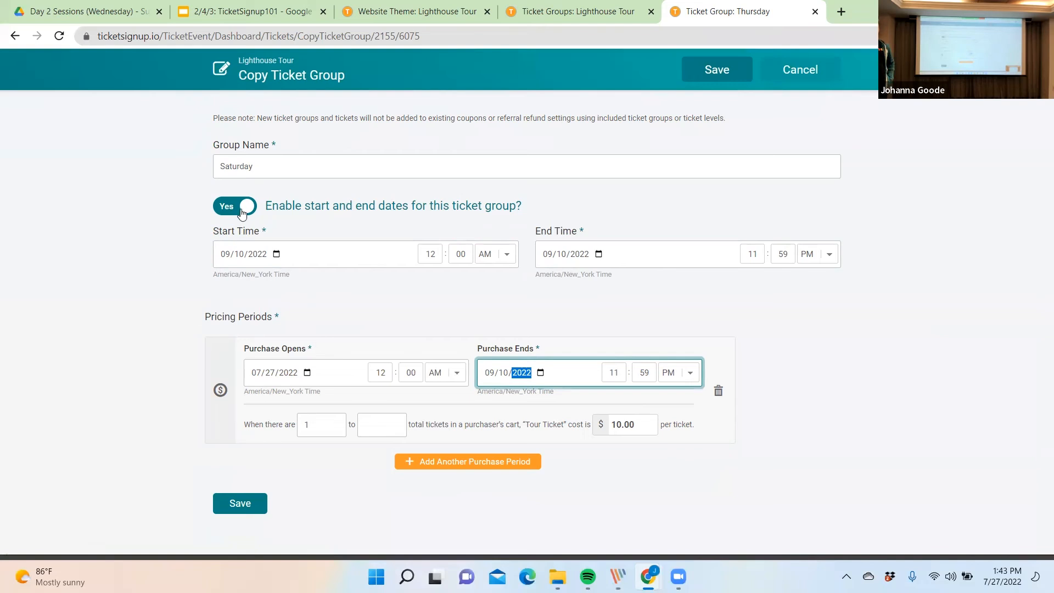
click(268, 507)
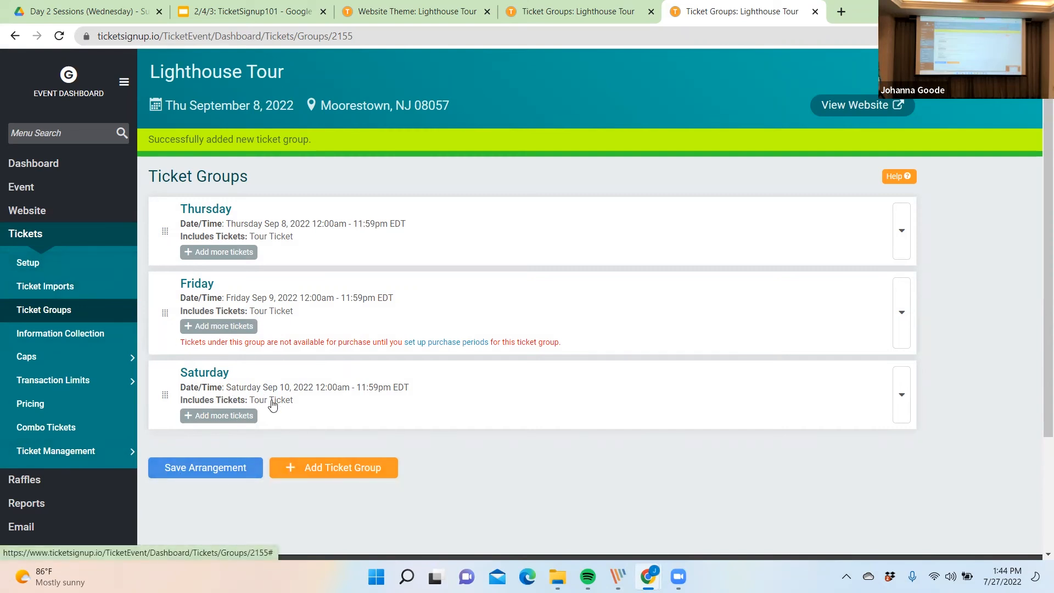
- Add a purchase period to the Friday group's pricing, opening 07/27/2022 and ending 09/09/2022
click(40, 409)
click(888, 282)
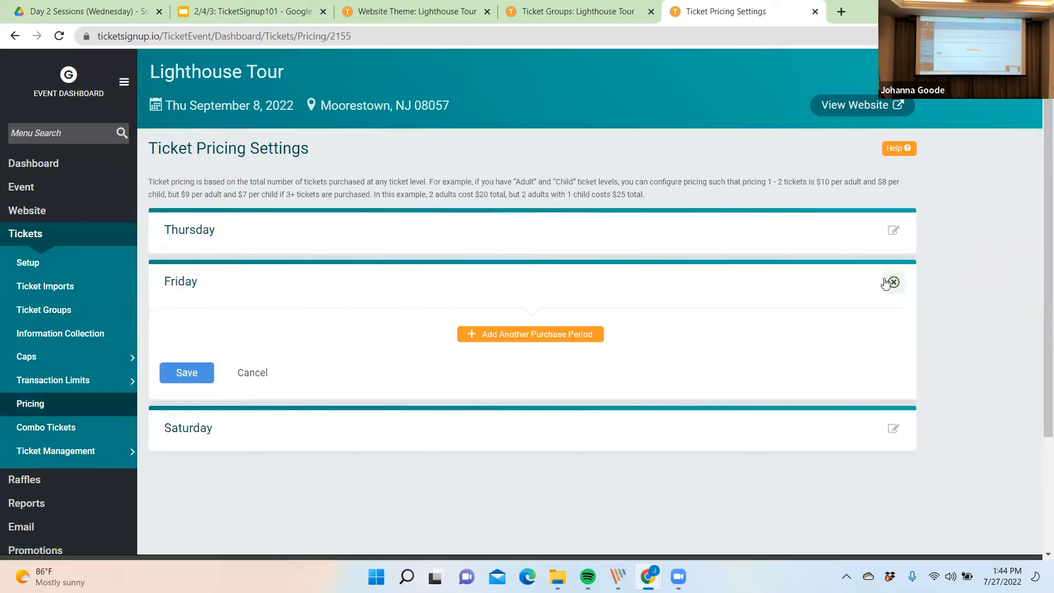
click(528, 334)
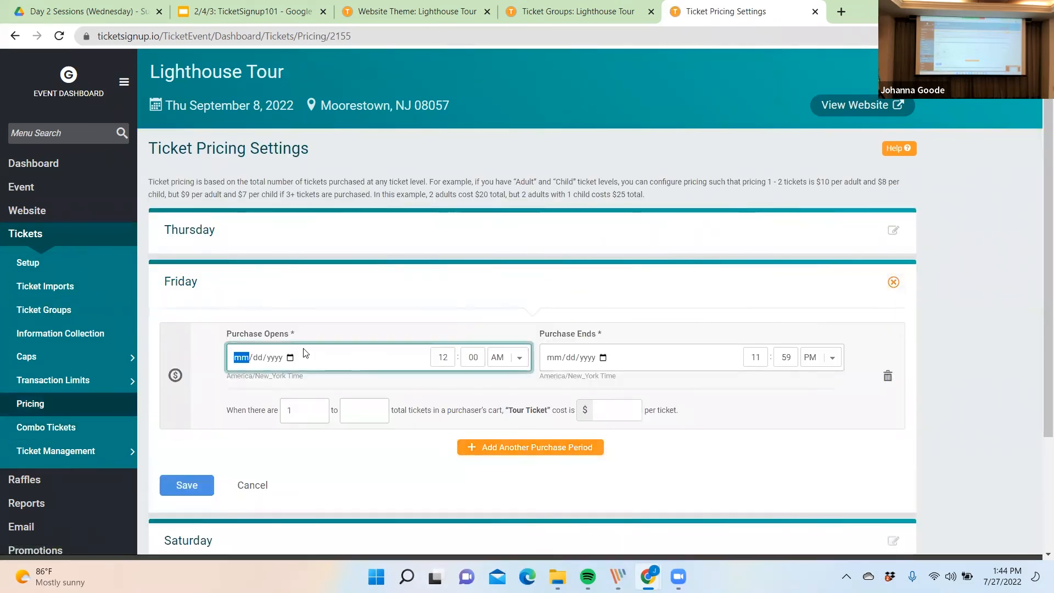
text(07/27/2022)
click(556, 362)
text(0908)
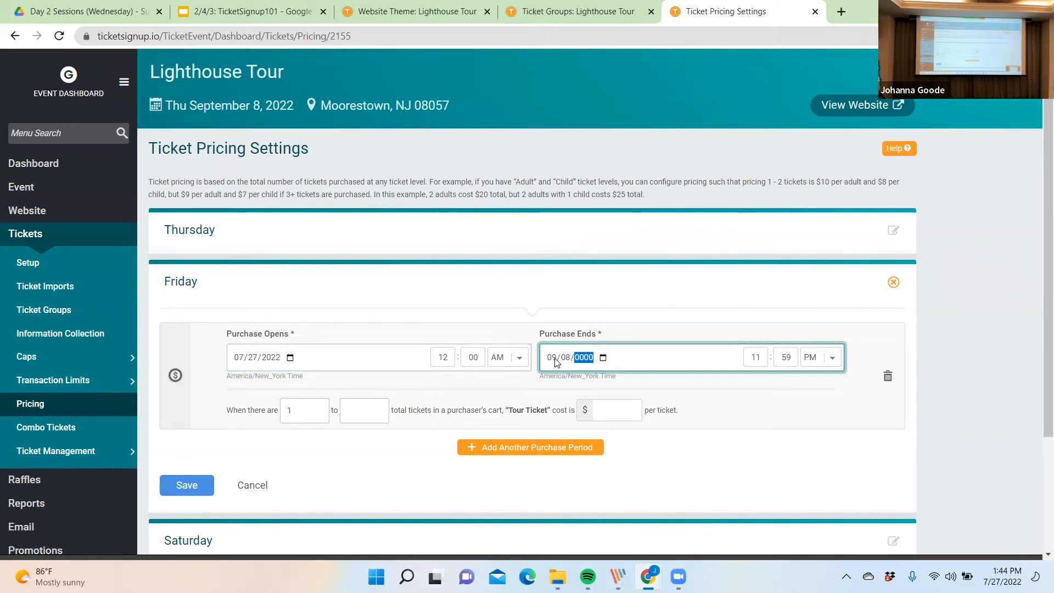
click(565, 358)
text(9/2022)
- Set the Friday Tour Ticket price to $10 per ticket, save the pricing and collapse the Friday section
click(626, 410)
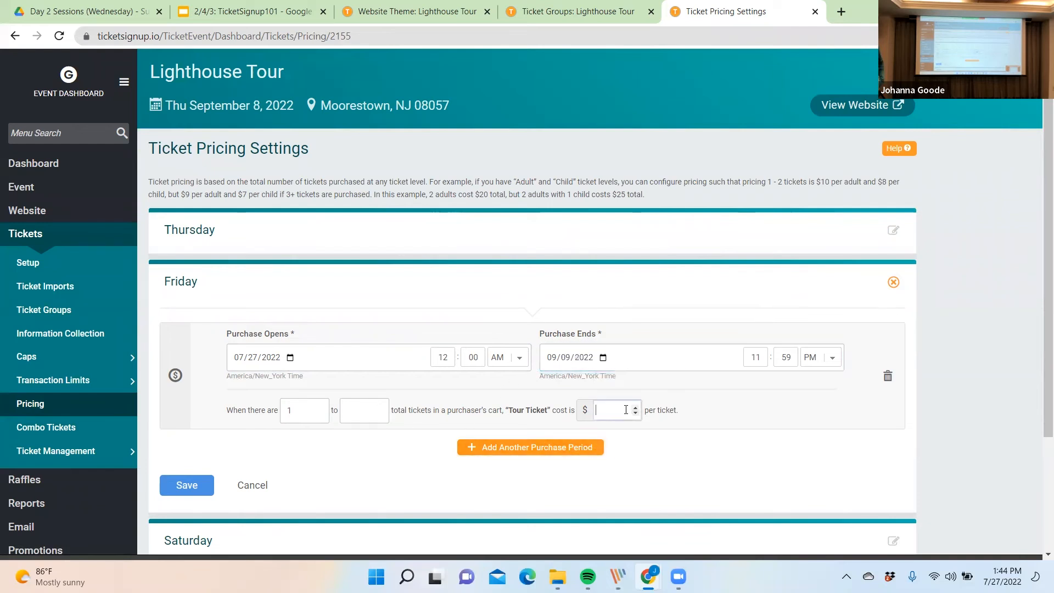
text(10)
click(190, 485)
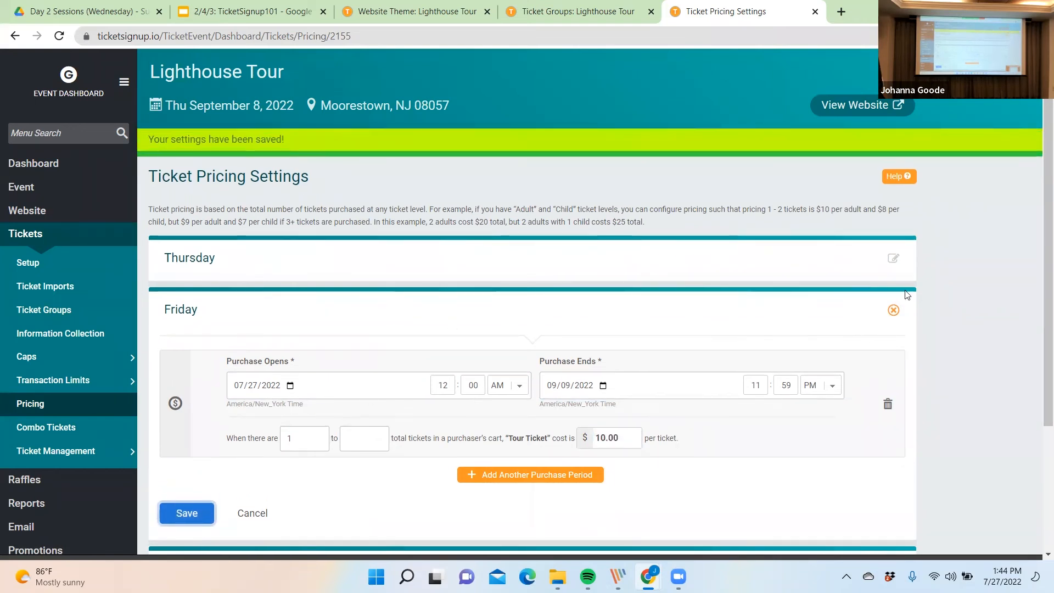
click(892, 309)
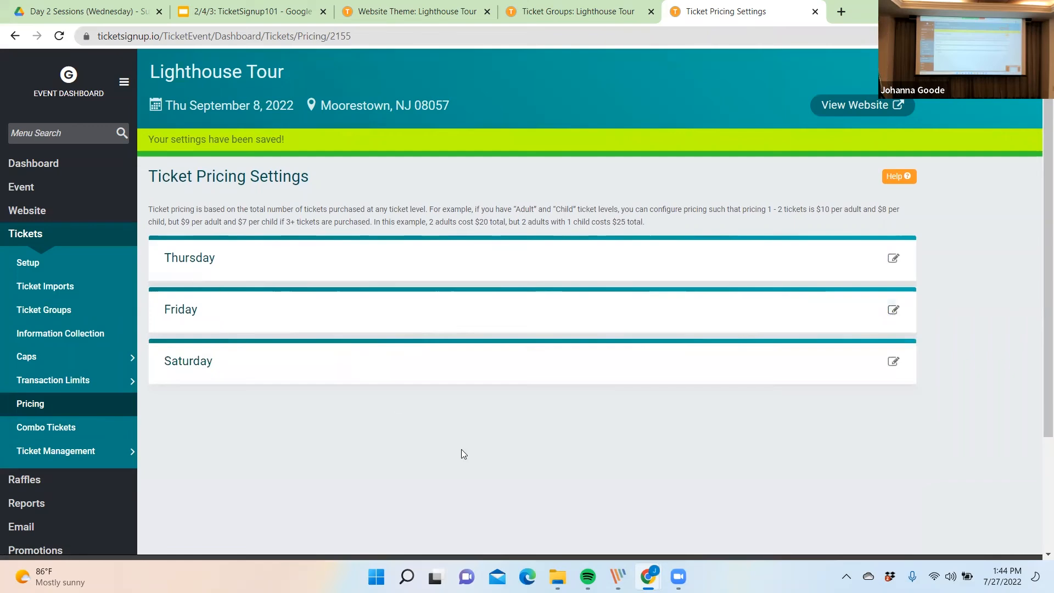
- Examine the Thursday, Friday and Saturday prices, dates and registration deadlines on the public event website, and return to the event dashboard
click(830, 111)
scroll(491, 289, down, 5)
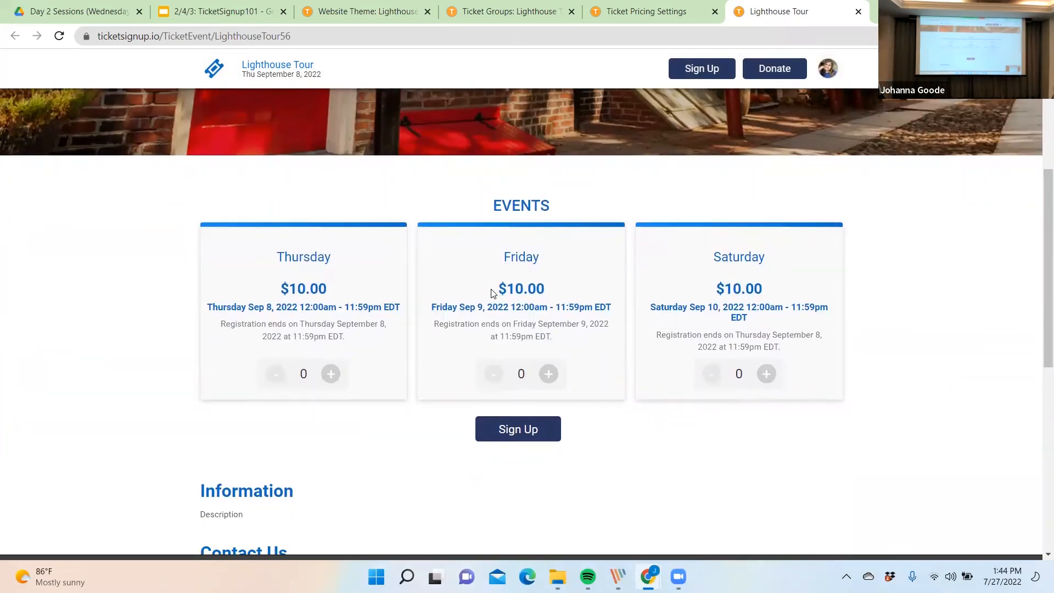
scroll(384, 291, up, 2)
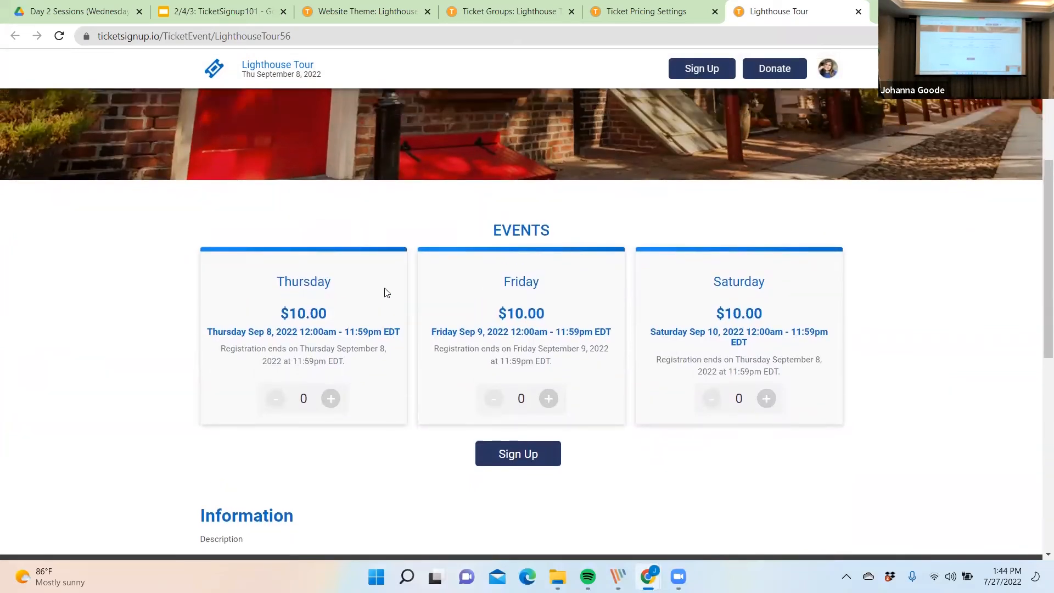
scroll(385, 291, down, 1)
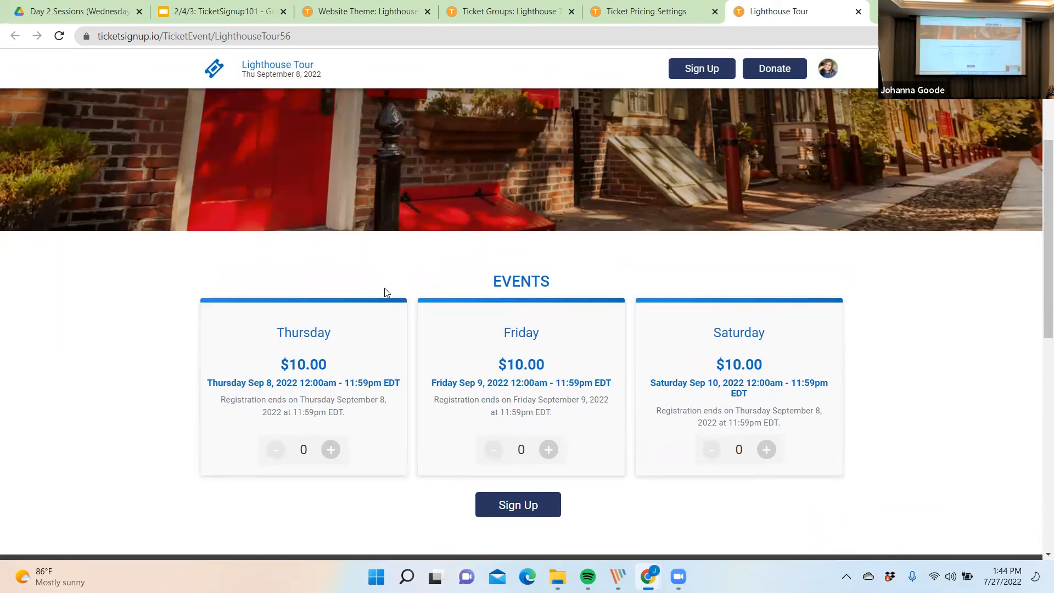
scroll(385, 289, up, 1)
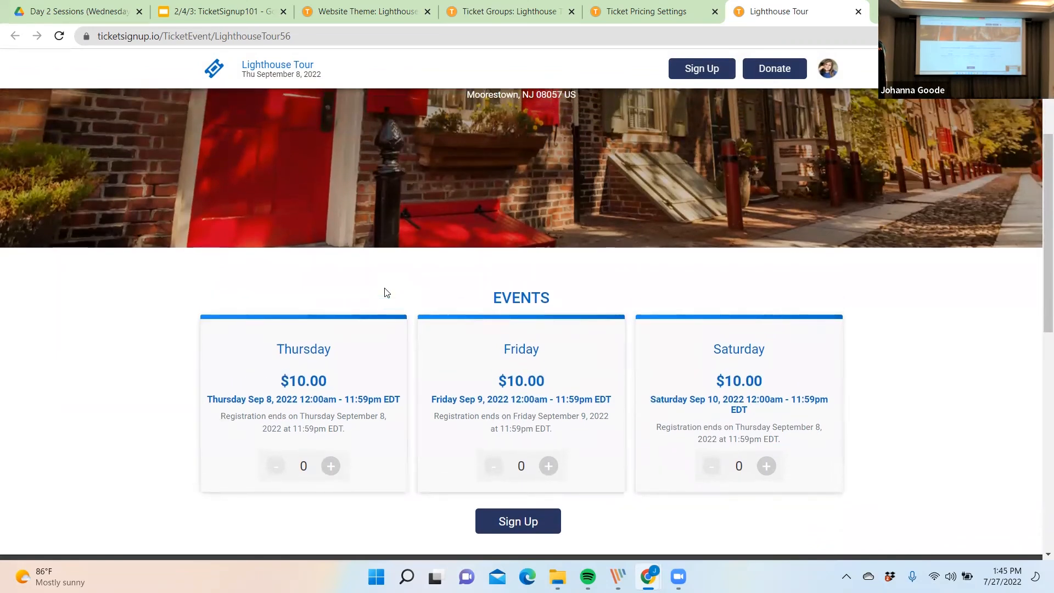
scroll(327, 275, up, 3)
scroll(327, 275, down, 4)
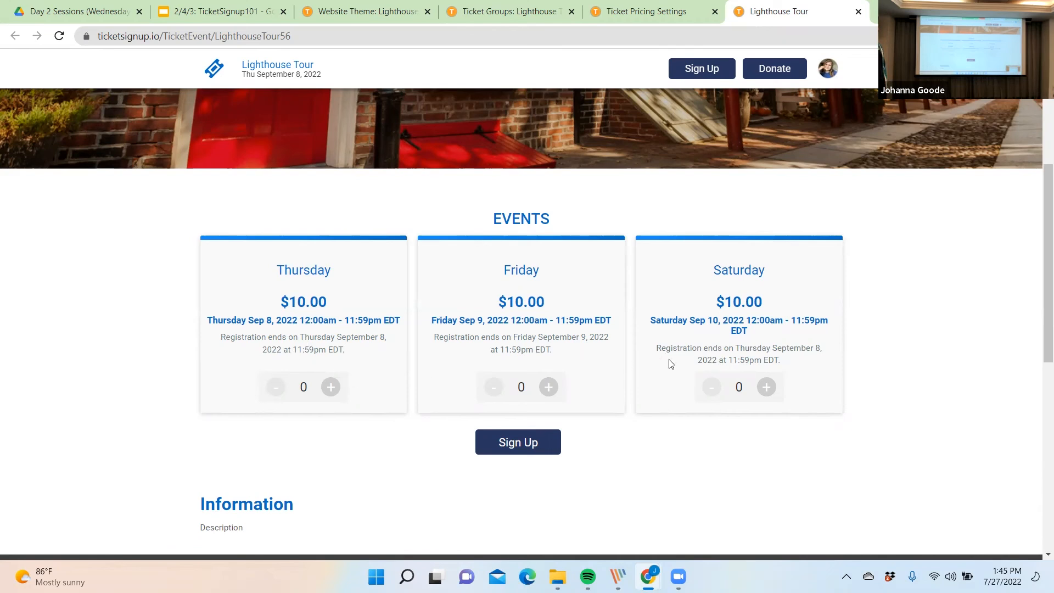
drag(282, 302, 312, 317)
click(296, 307)
scroll(268, 307, up, 3)
scroll(352, 369, down, 1)
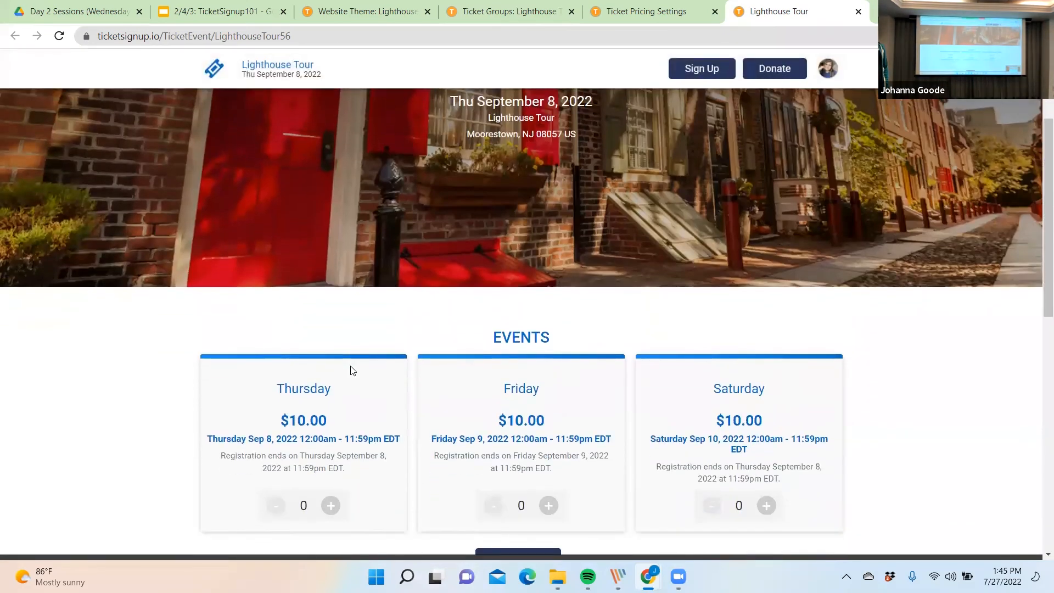
scroll(352, 369, up, 3)
scroll(595, 388, down, 4)
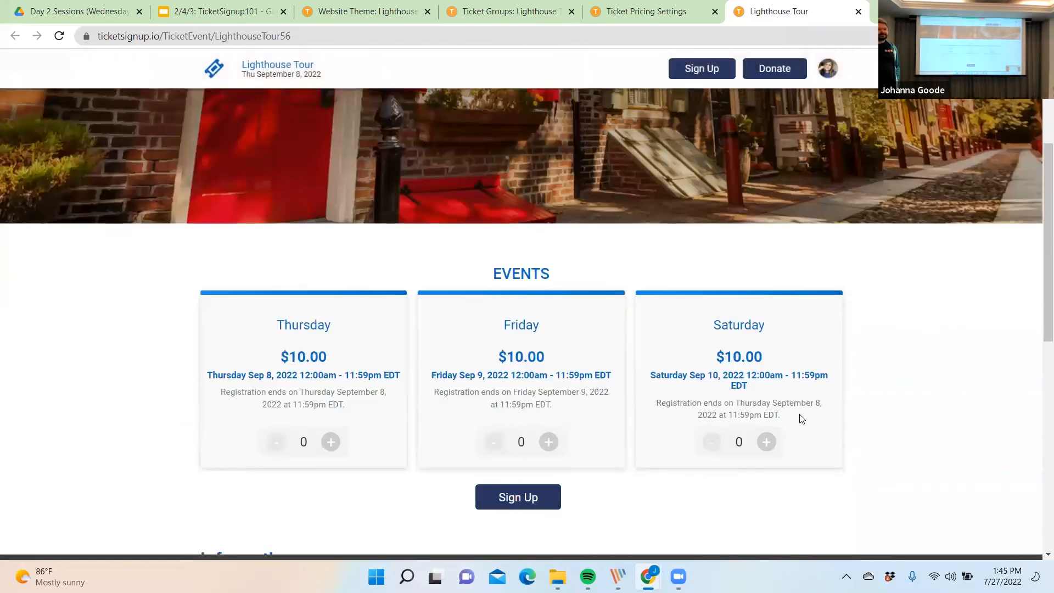
drag(346, 410, 222, 391)
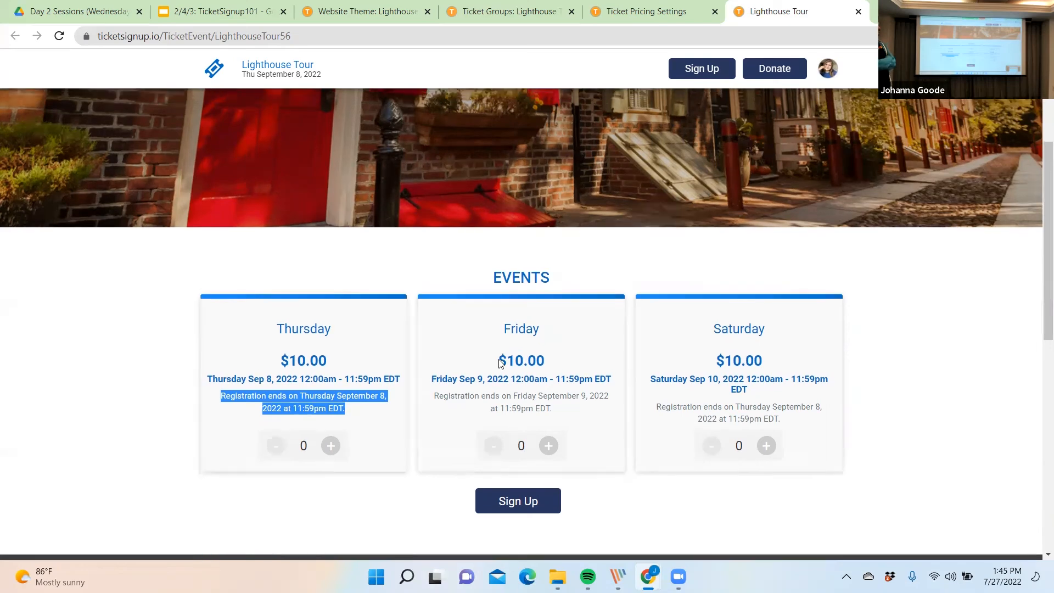
scroll(792, 175, up, 5)
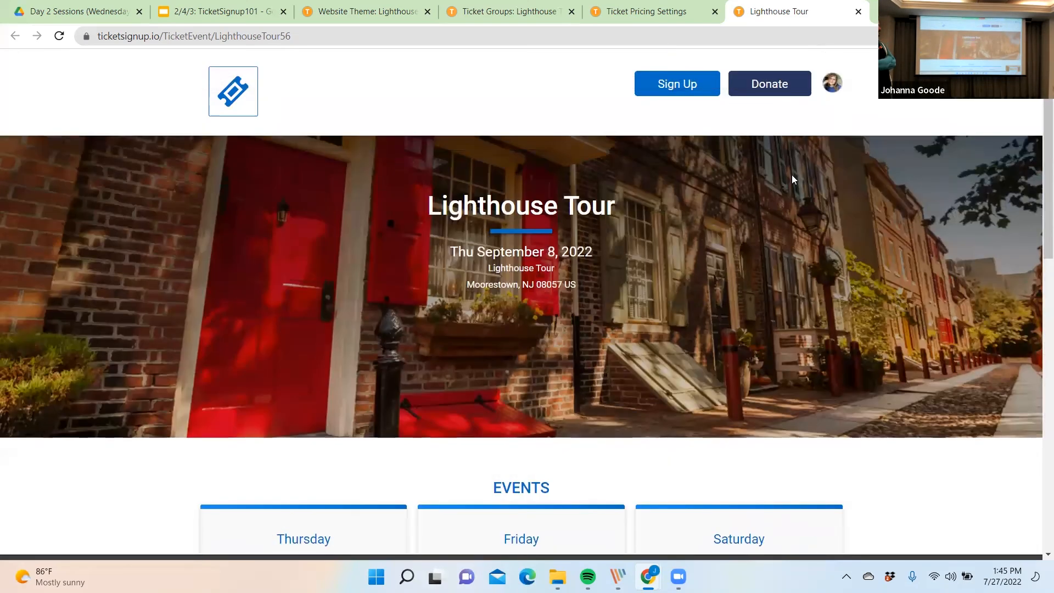
click(834, 81)
click(867, 115)
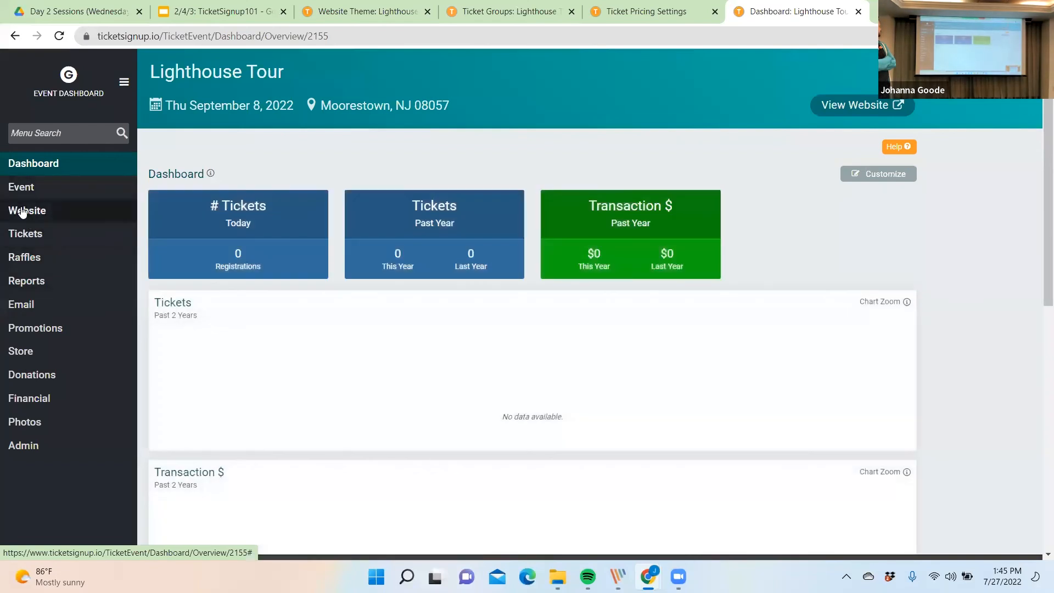
click(22, 212)
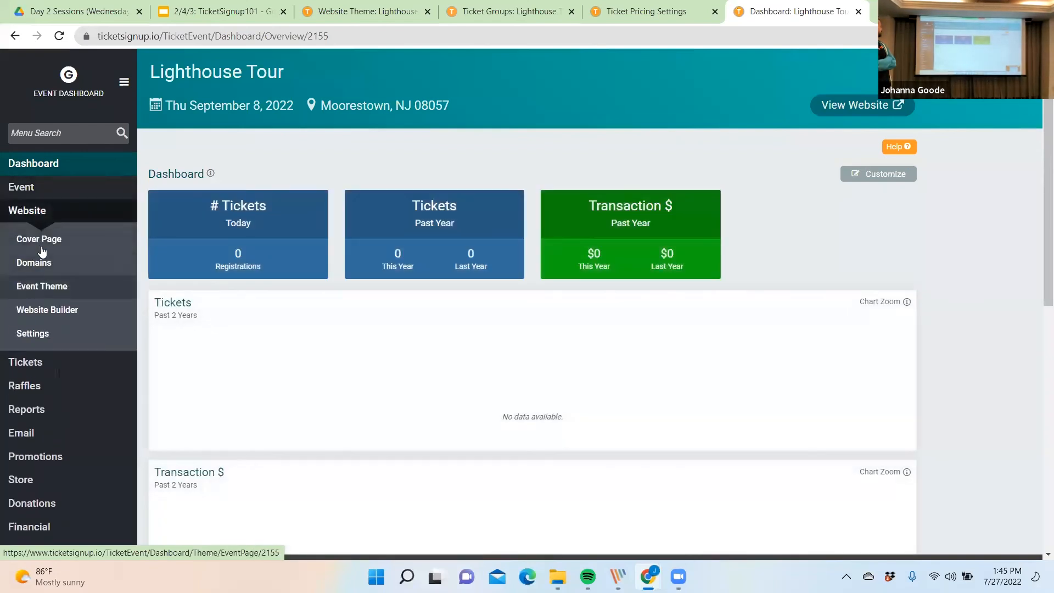
click(40, 214)
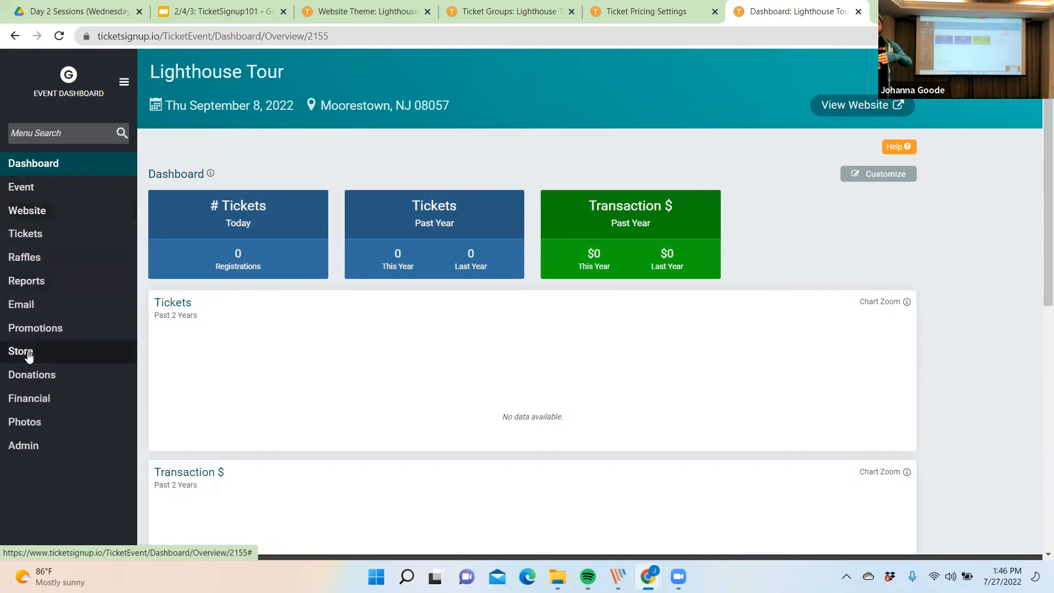
scroll(29, 357, down, 1)
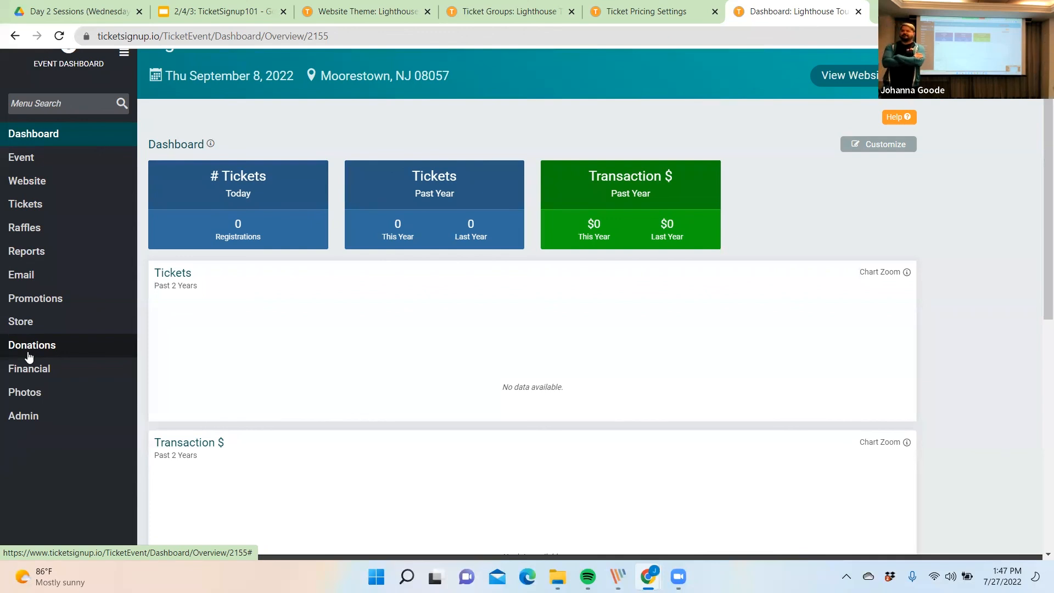
- Open the Thursday group's information collection settings and examine the display options for the purchaser's Street Address field
click(16, 211)
click(17, 214)
click(17, 214)
click(53, 304)
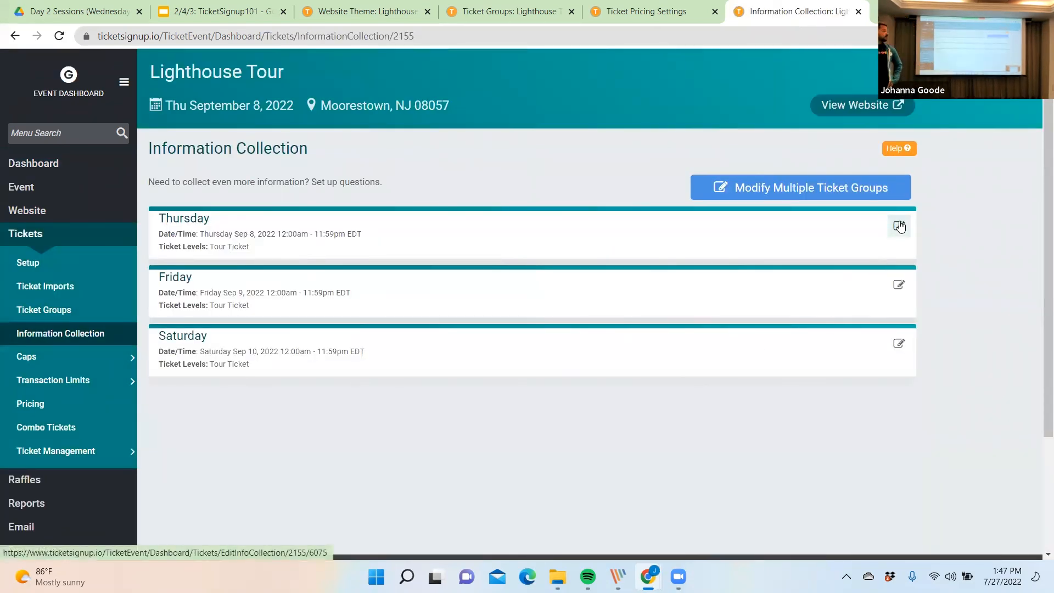
click(900, 227)
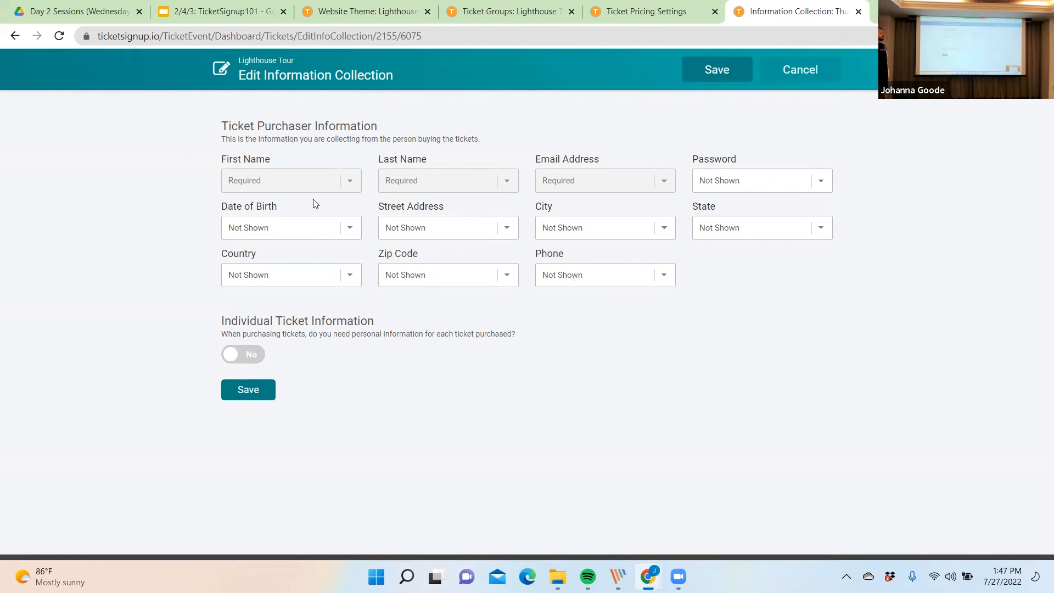
click(387, 234)
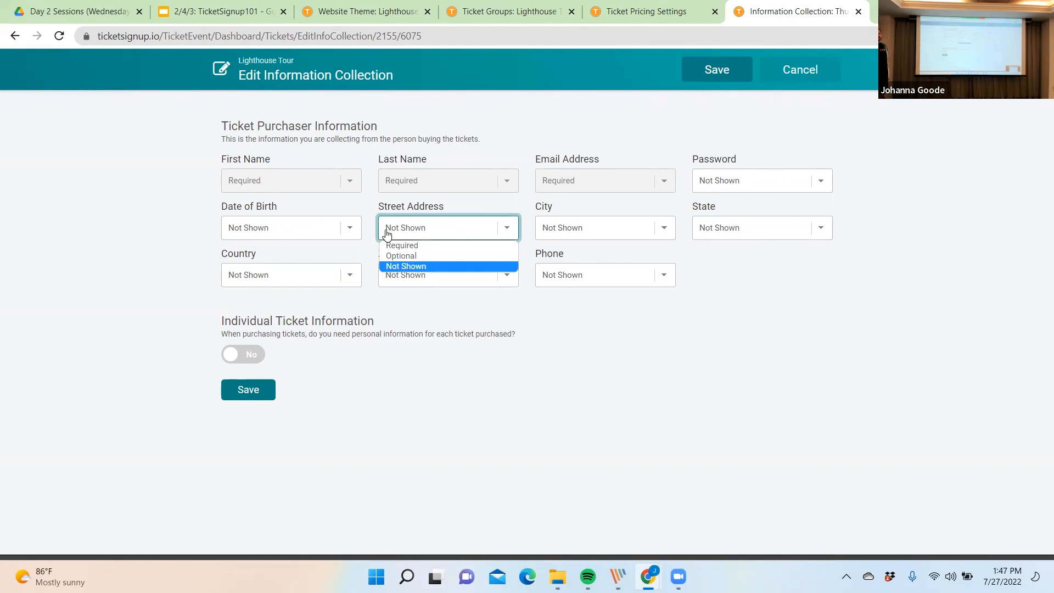
click(387, 234)
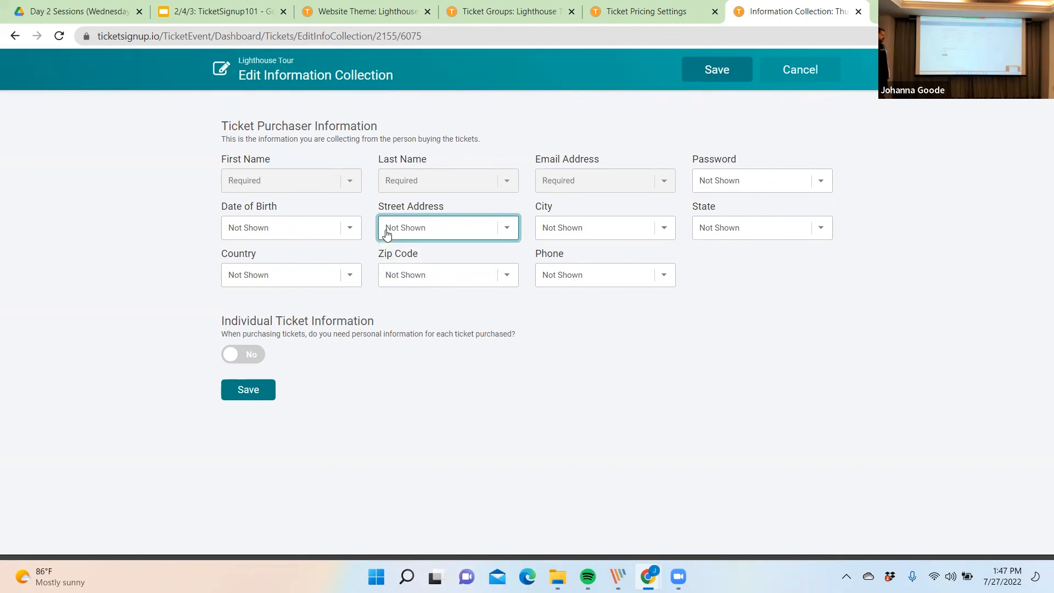
click(372, 211)
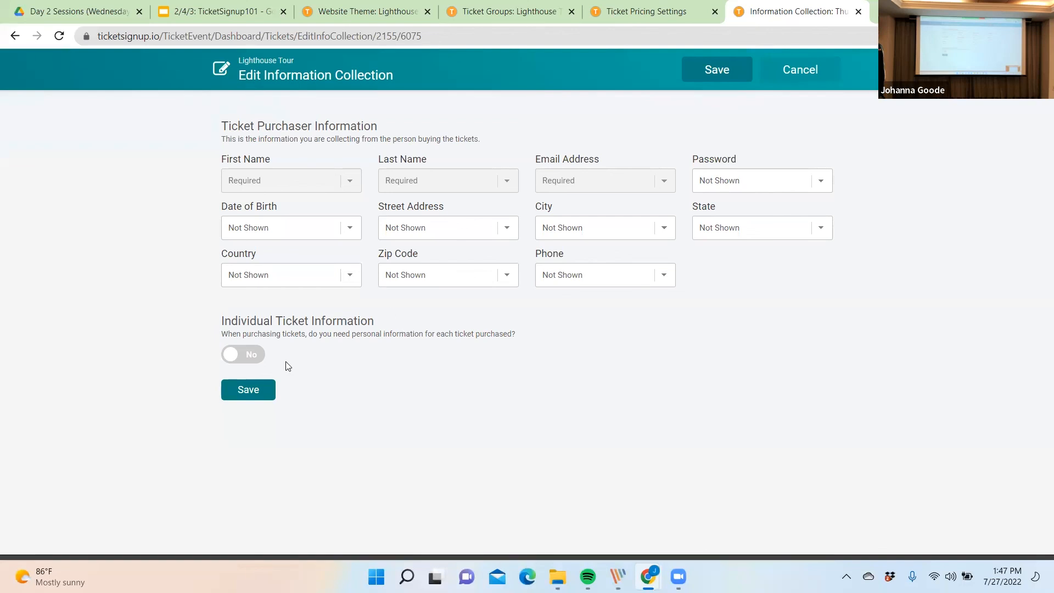
- Turn on individual ticket information for the Thursday group, examine the per-ticket fields, and discard the change
click(223, 354)
scroll(310, 440, down, 1)
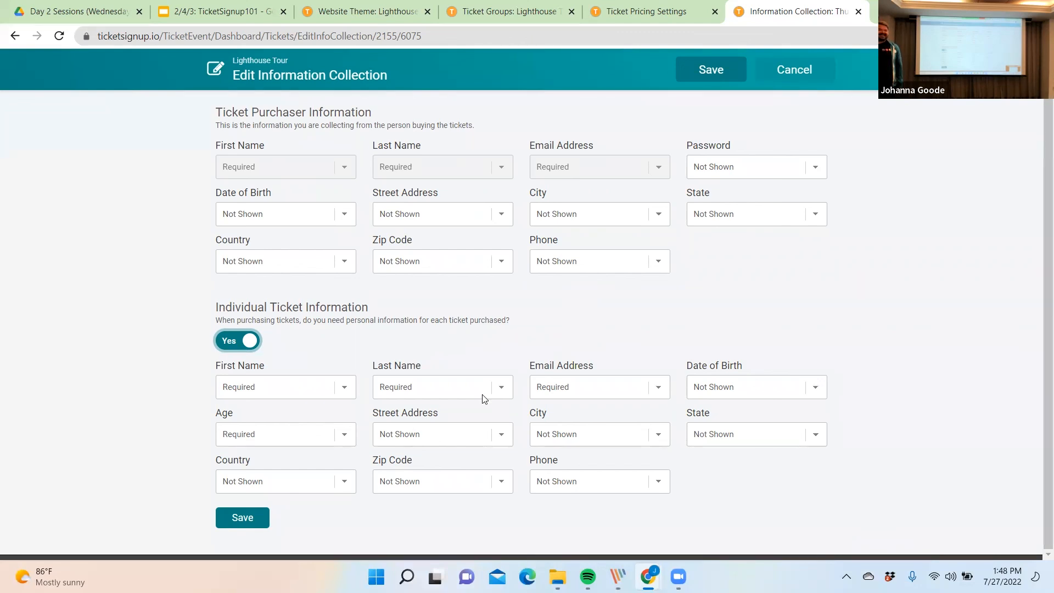
click(770, 72)
click(465, 343)
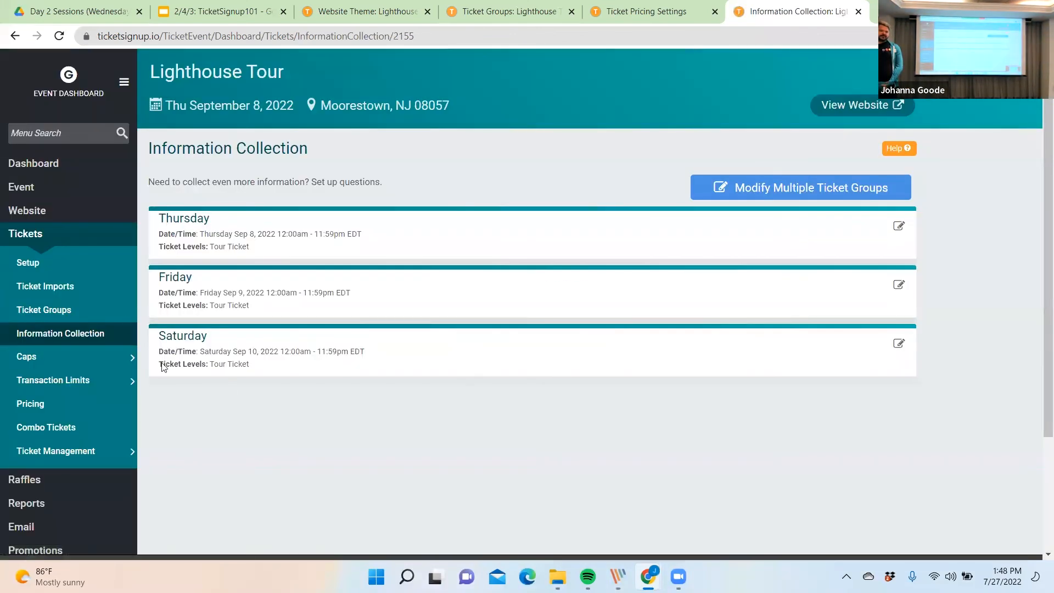
- Restrict the Thursday group's Tour Ticket to buyers 21 years and older and save it
click(49, 266)
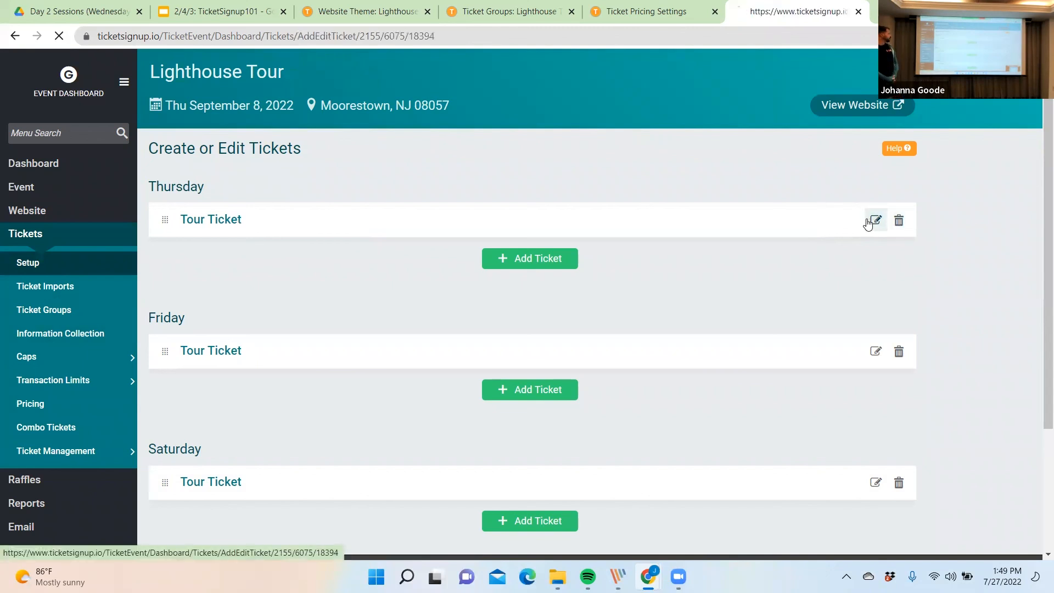
click(867, 223)
click(581, 138)
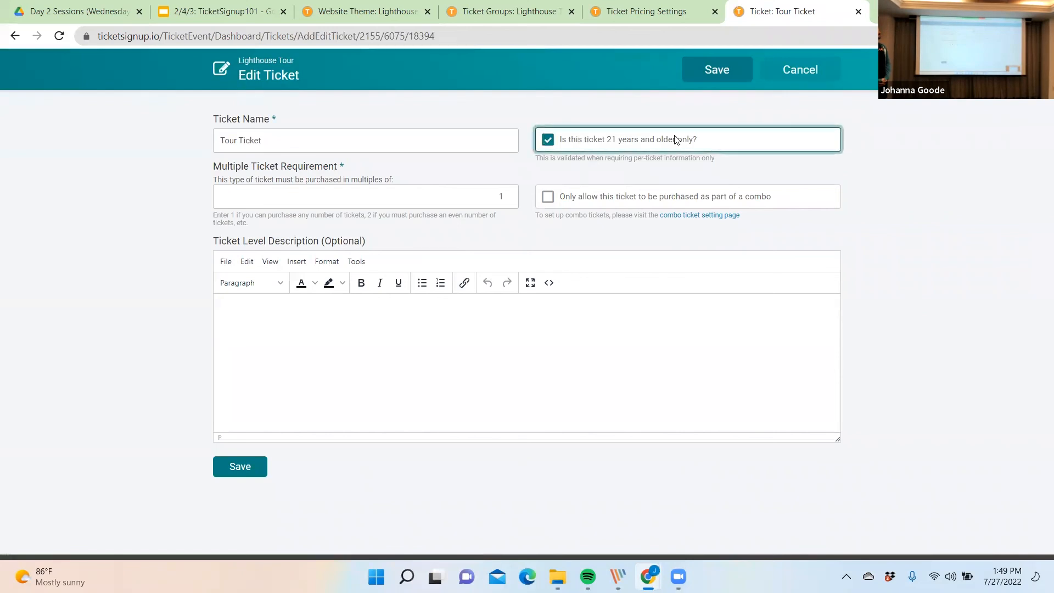
click(700, 73)
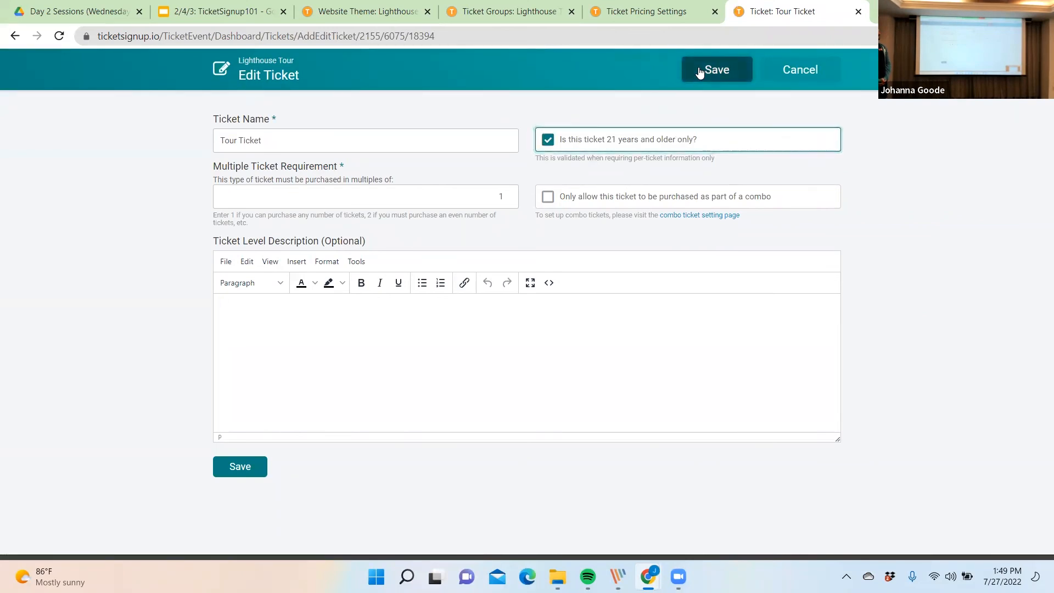